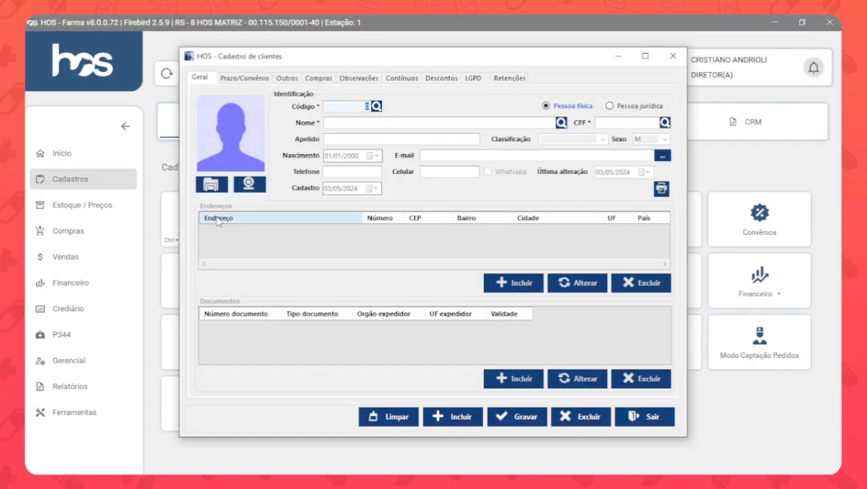
Start a new individual customer record with the name CLIENTE and enter the customer's CPF.
{"action": "left_click", "coordinate": [454, 421]}
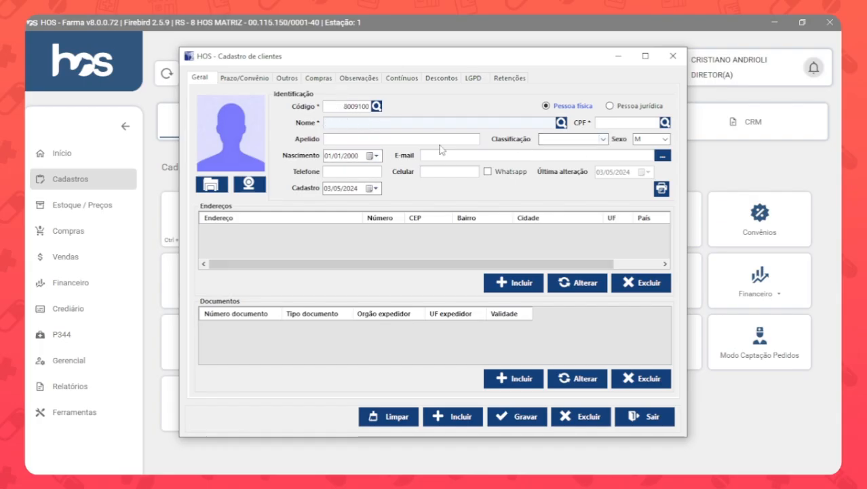
{"action": "type", "text": "CLIENTE"}
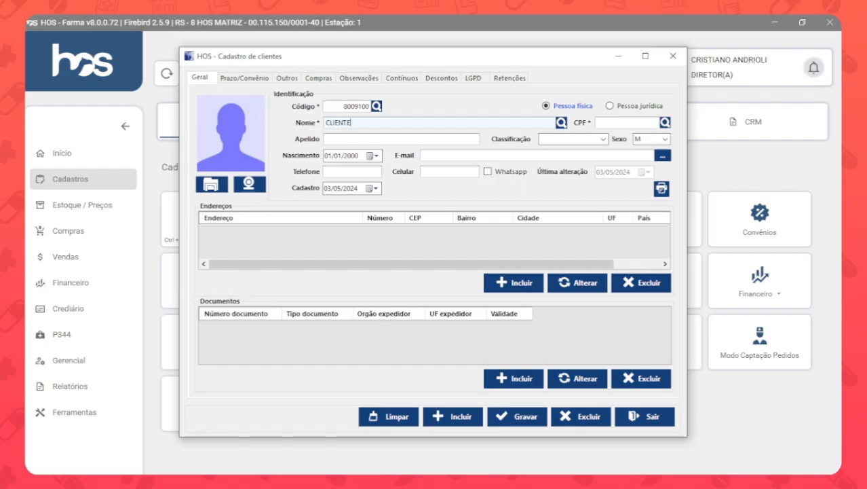
{"action": "key", "text": "Tab"}
{"action": "type", "text": "22222222222"}
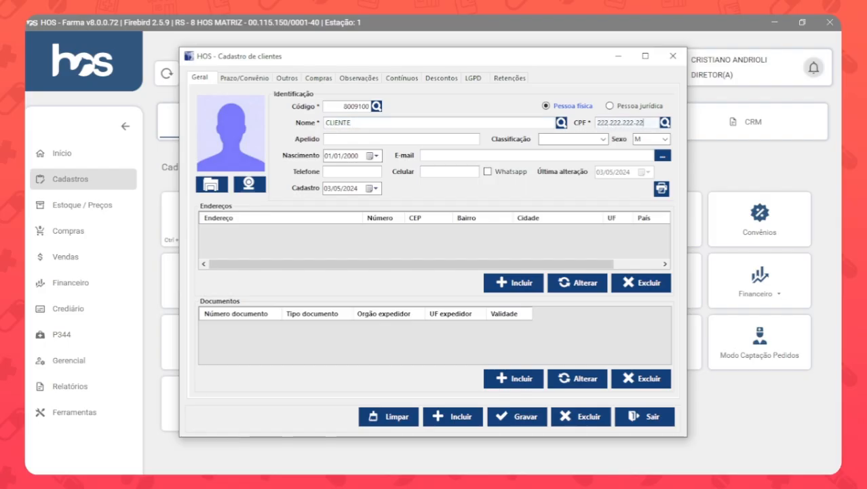
{"action": "key", "text": "Tab"}
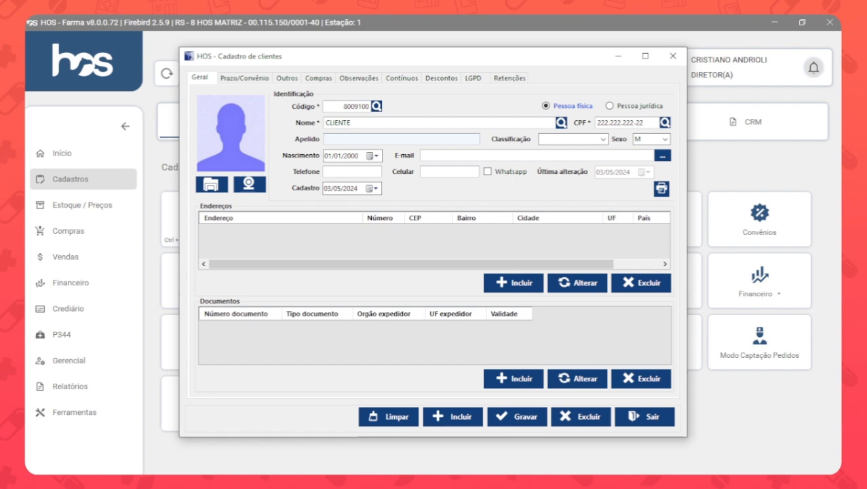
Classify the customer as FIDELIDADE and keep the sex set to M.
{"action": "left_click", "coordinate": [602, 139]}
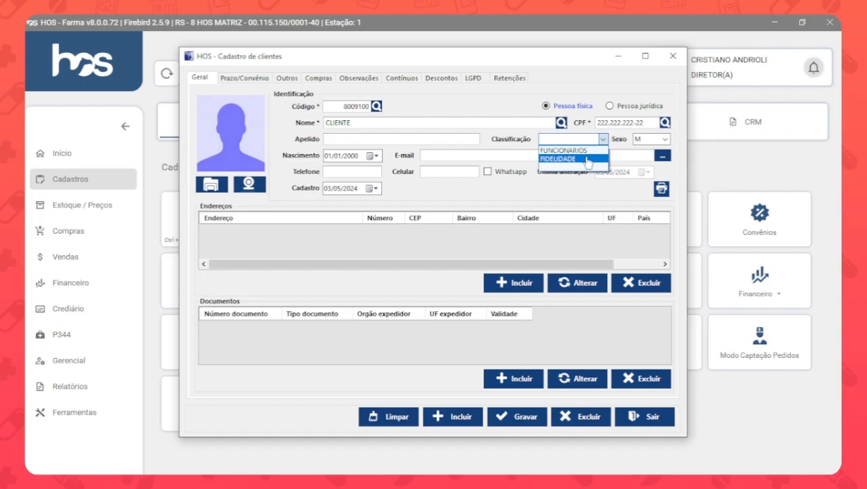
{"action": "left_click", "coordinate": [587, 160]}
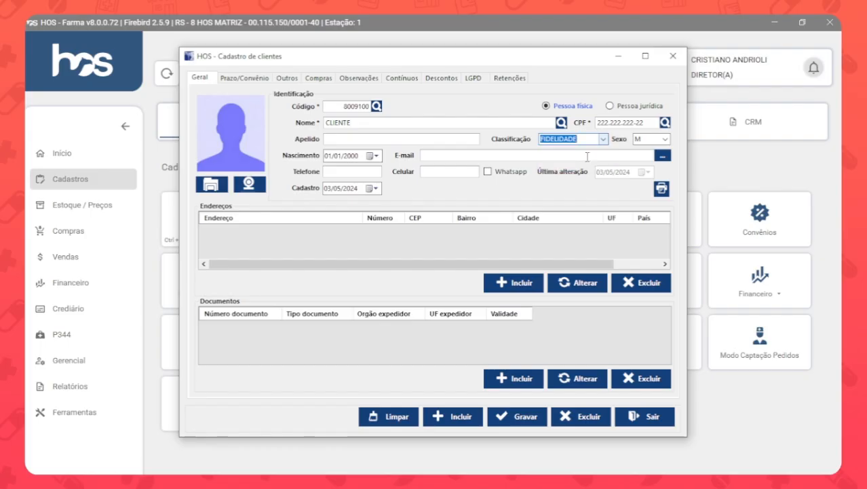
{"action": "left_click", "coordinate": [656, 141]}
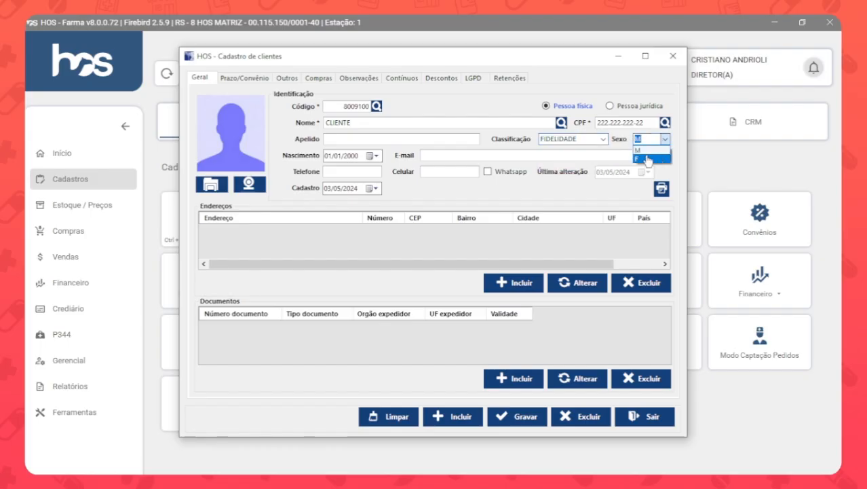
{"action": "left_click", "coordinate": [466, 155]}
Add two e-mail addresses to the customer's e-mail list and return to the customer record.
{"action": "left_click", "coordinate": [466, 154]}
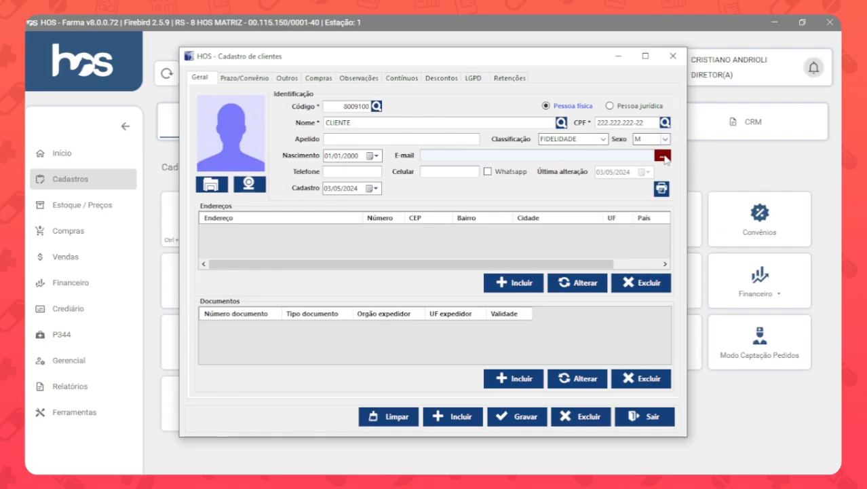
{"action": "left_click", "coordinate": [663, 157]}
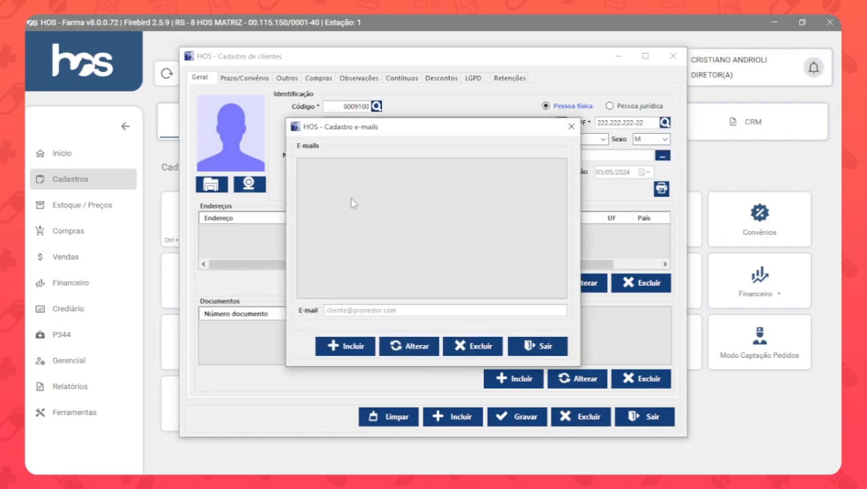
{"action": "left_click", "coordinate": [391, 314]}
{"action": "type", "text": "email@email.com"}
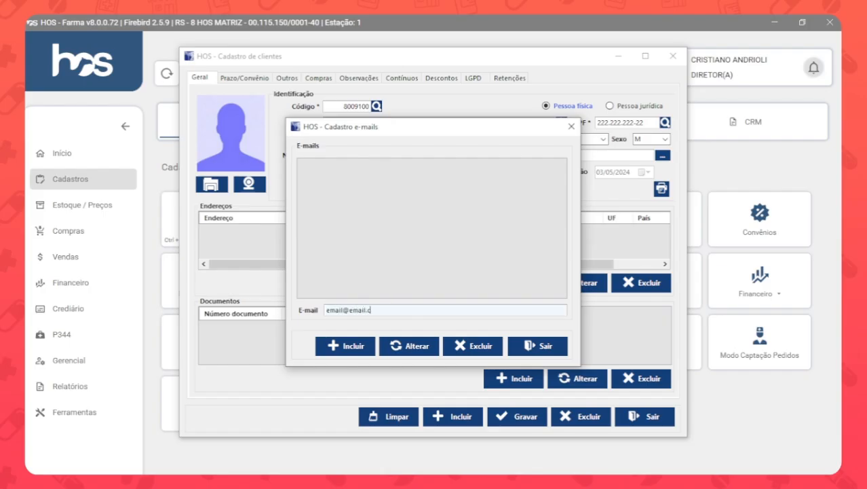
{"action": "left_click", "coordinate": [348, 346]}
{"action": "left_click", "coordinate": [376, 310]}
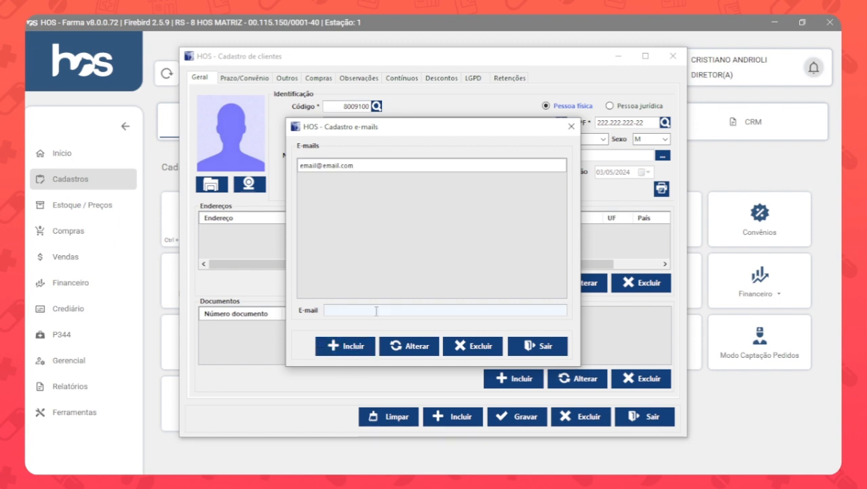
{"action": "type", "text": "email2@email.com"}
{"action": "left_click", "coordinate": [345, 346]}
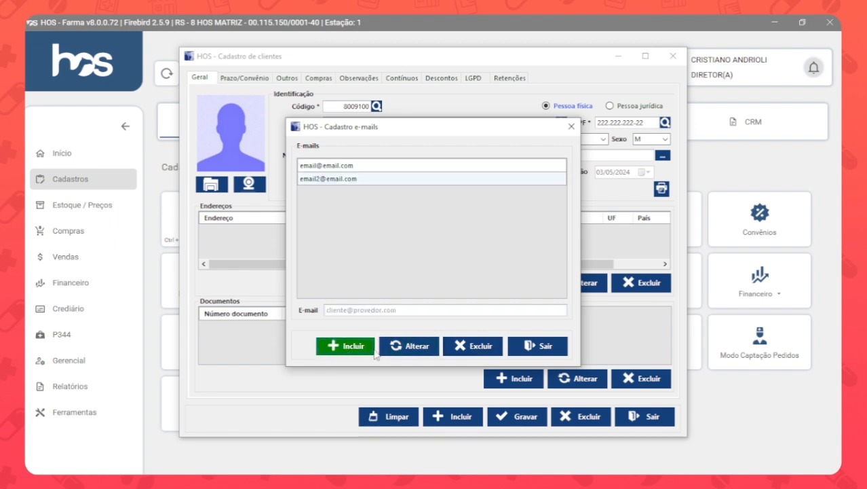
{"action": "left_click", "coordinate": [536, 347]}
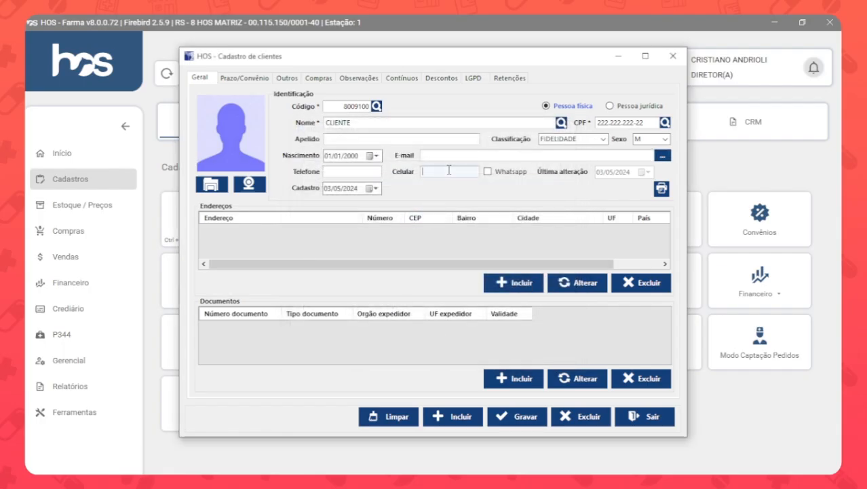
Enter the customer's telephone and mobile numbers.
{"action": "left_click", "coordinate": [372, 173]}
{"action": "type", "text": "5444444-4444"}
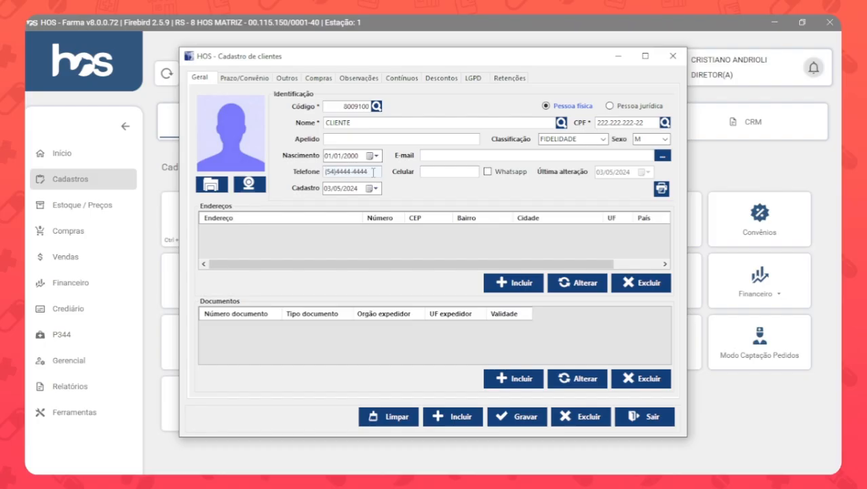
{"action": "left_click", "coordinate": [439, 173]}
{"action": "type", "text": "54)"}
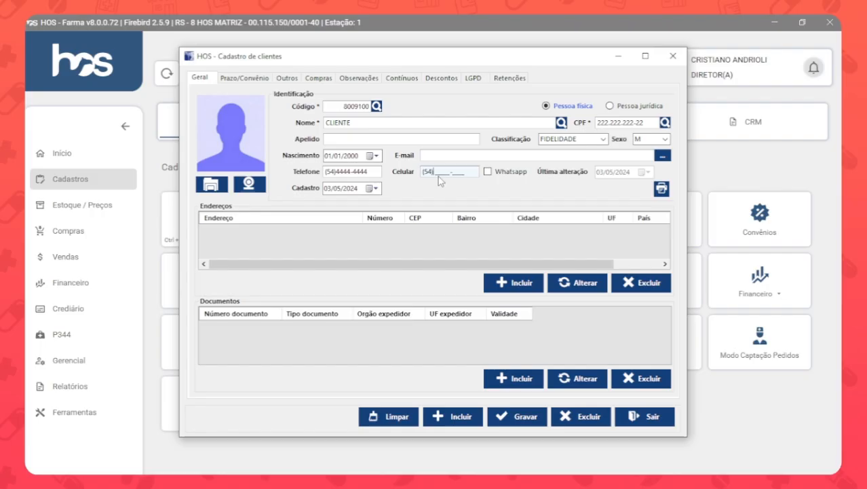
{"action": "type", "text": "44444-4444"}
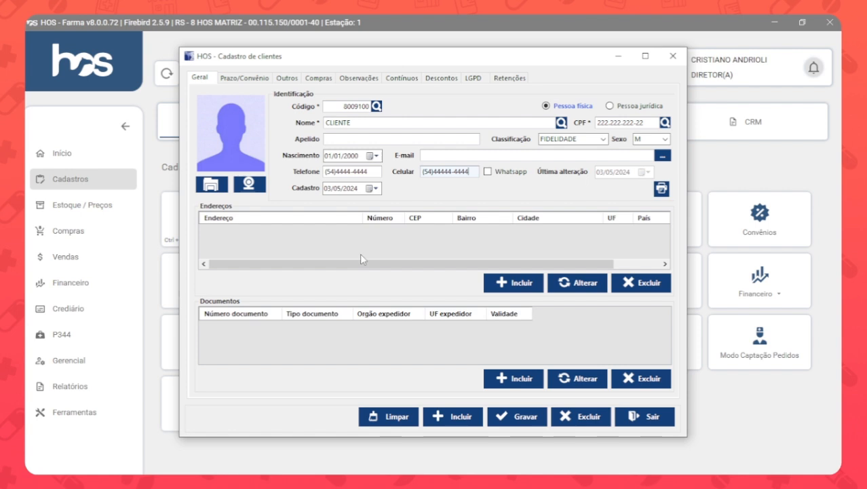
Add a residential address for the customer by looking up its postal code, enter the house number and save it.
{"action": "left_click", "coordinate": [511, 289]}
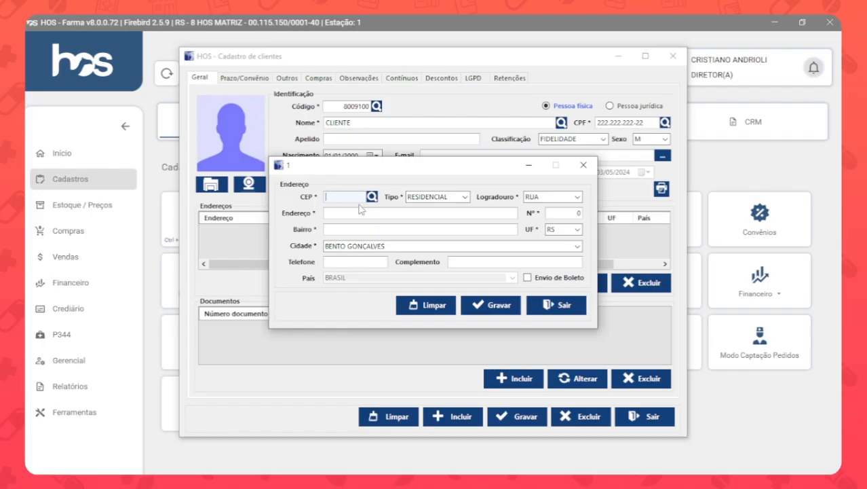
{"action": "type", "text": "9"}
{"action": "type", "text": "5173-024"}
{"action": "key", "text": "Tab"}
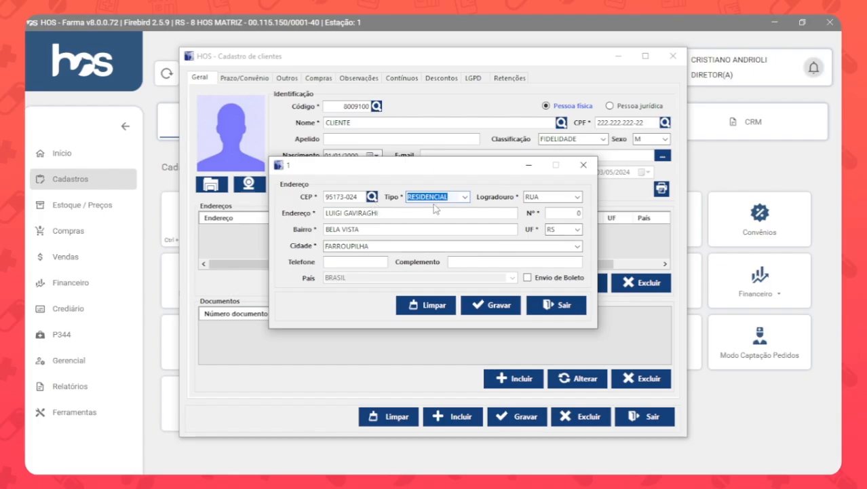
{"action": "left_click", "coordinate": [574, 213]}
{"action": "type", "text": "123"}
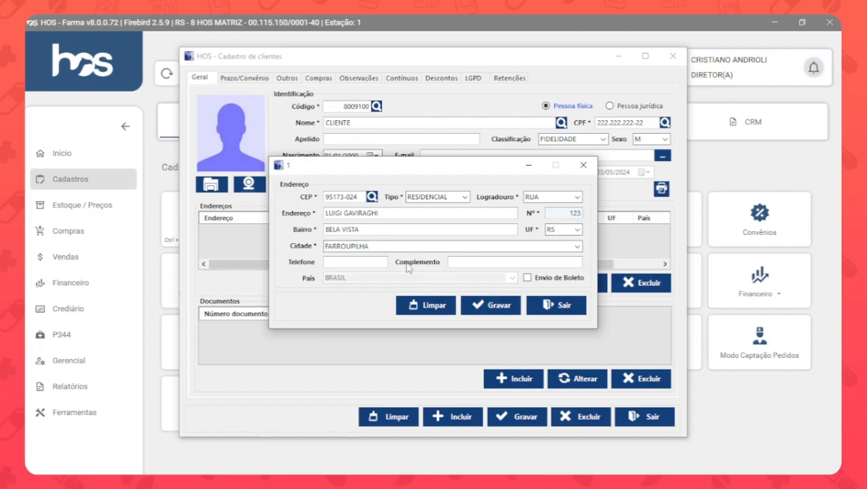
{"action": "left_click", "coordinate": [473, 305]}
{"action": "left_click", "coordinate": [471, 293]}
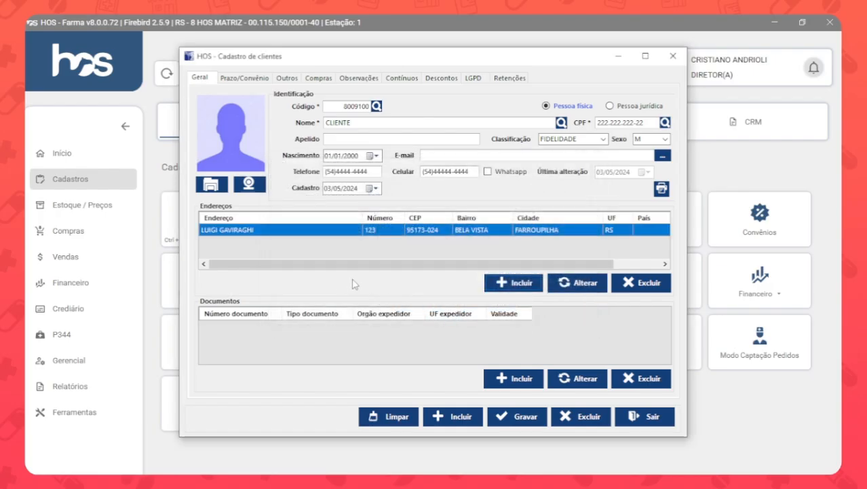
View the blank form for an additional address and the saved address's edit form, leaving both without saving.
{"action": "left_click", "coordinate": [513, 282]}
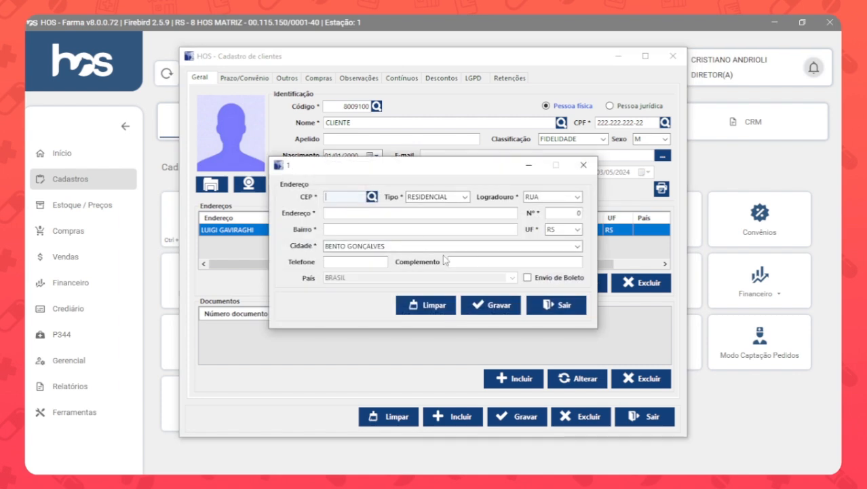
{"action": "left_click", "coordinate": [568, 306]}
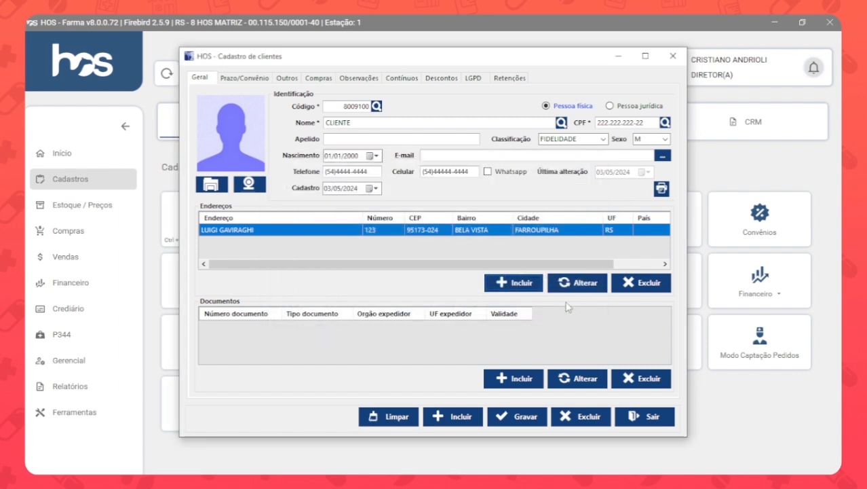
{"action": "left_click", "coordinate": [490, 231]}
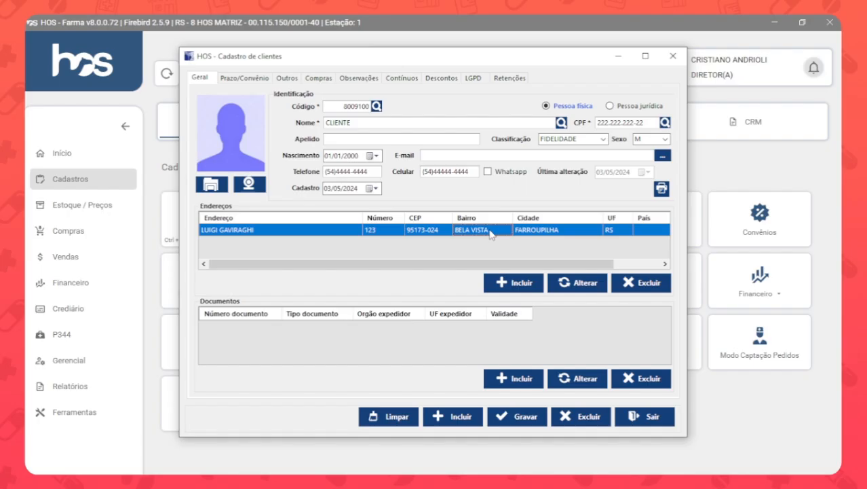
{"action": "double_click", "coordinate": [490, 231]}
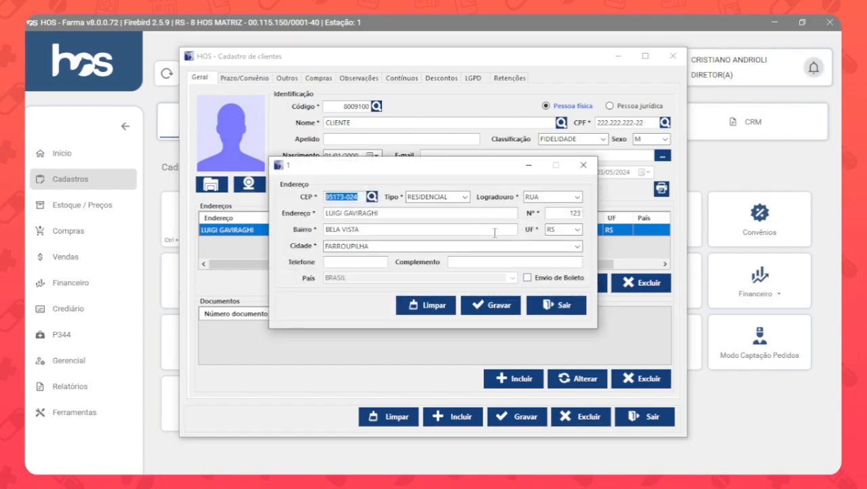
{"action": "left_click", "coordinate": [566, 313]}
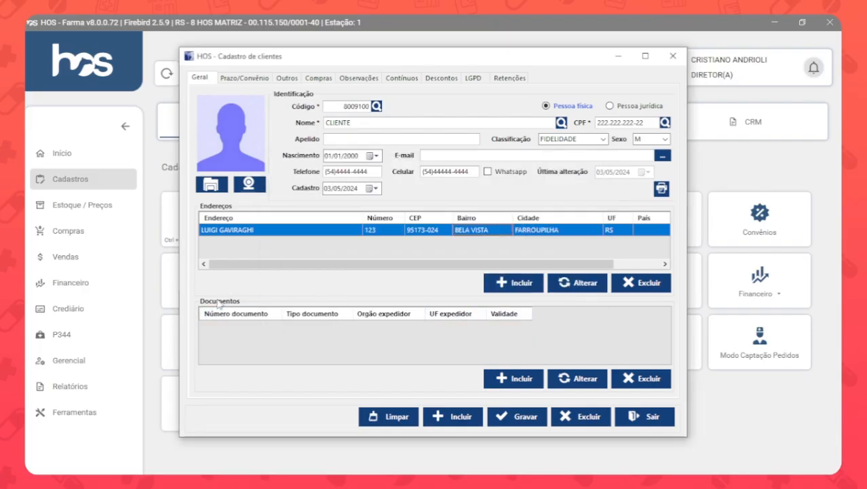
Add a CARTEIRA DE IDENTIDADE document with its number, issuing body SSP and issuing state AC, and save it.
{"action": "left_click", "coordinate": [512, 378]}
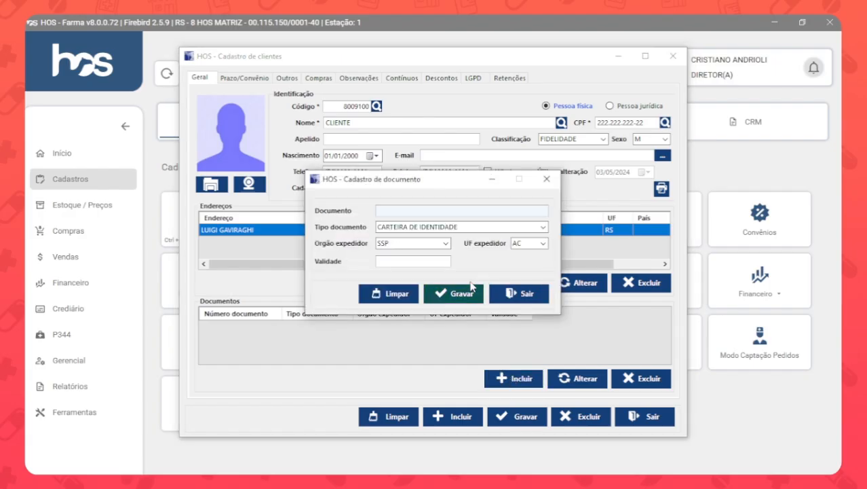
{"action": "type", "text": "23456789"}
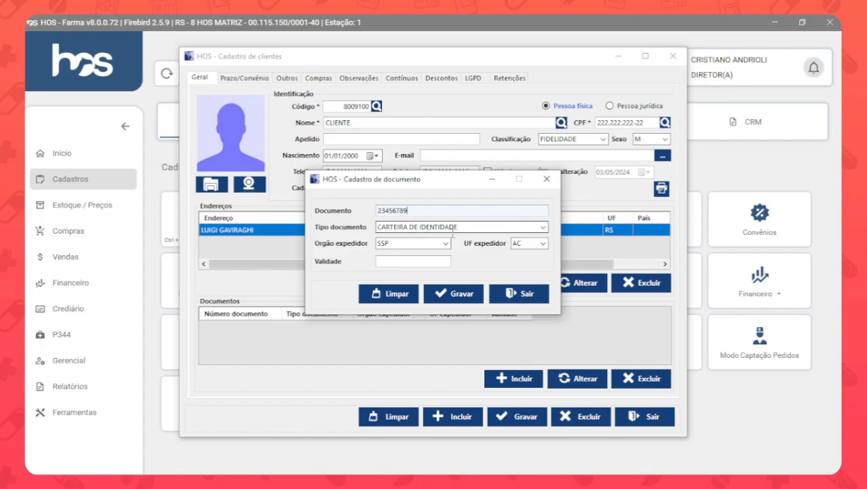
{"action": "left_click", "coordinate": [447, 243]}
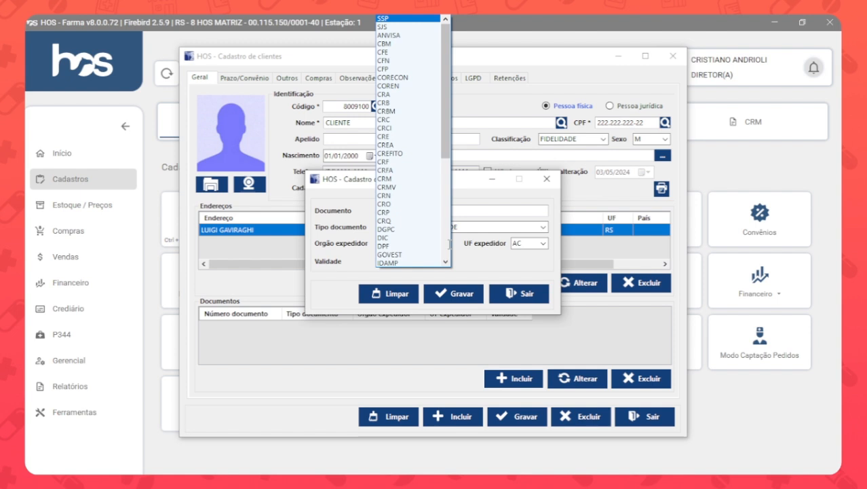
{"action": "left_click", "coordinate": [473, 245]}
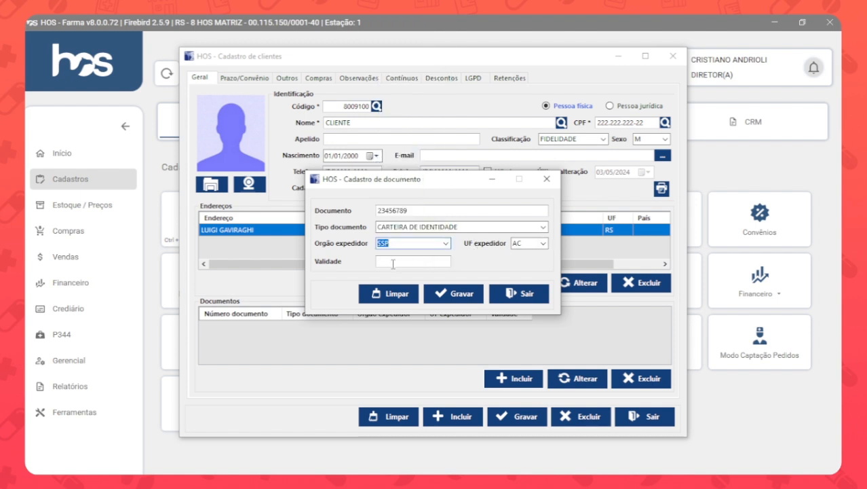
{"action": "left_click", "coordinate": [453, 294]}
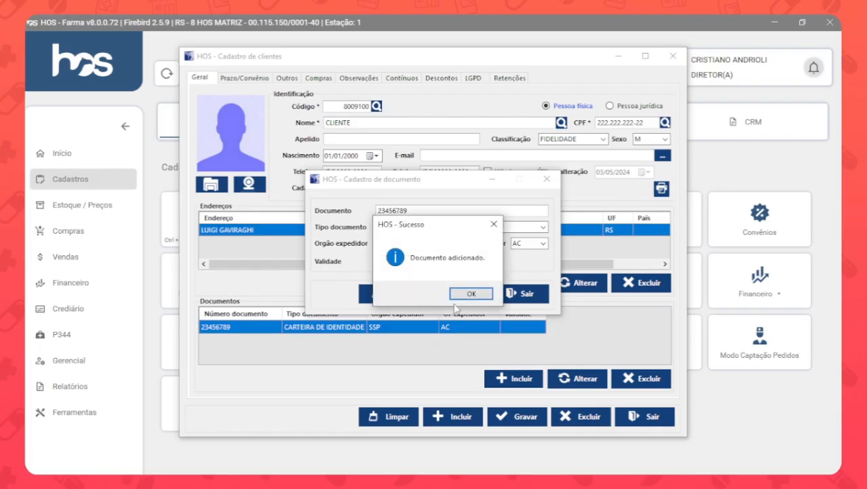
{"action": "left_click", "coordinate": [471, 293]}
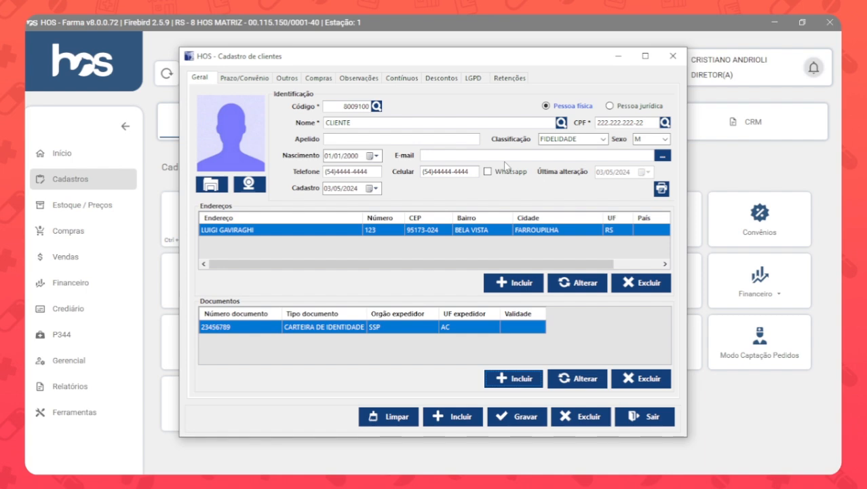
Start a convênio affiliation for the customer, choosing TOTAL METAL COMERCIO DE METAIS LTDA and keeping the purchase method LIBERADO.
{"action": "left_click", "coordinate": [238, 79]}
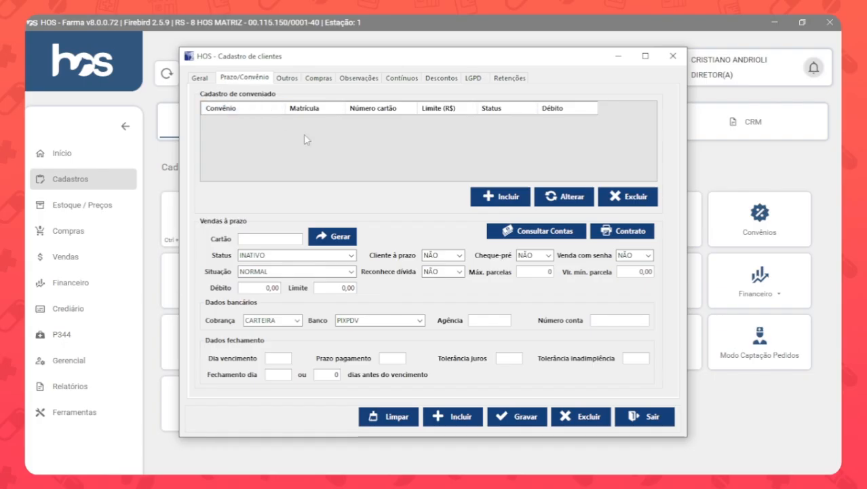
{"action": "left_click", "coordinate": [500, 196]}
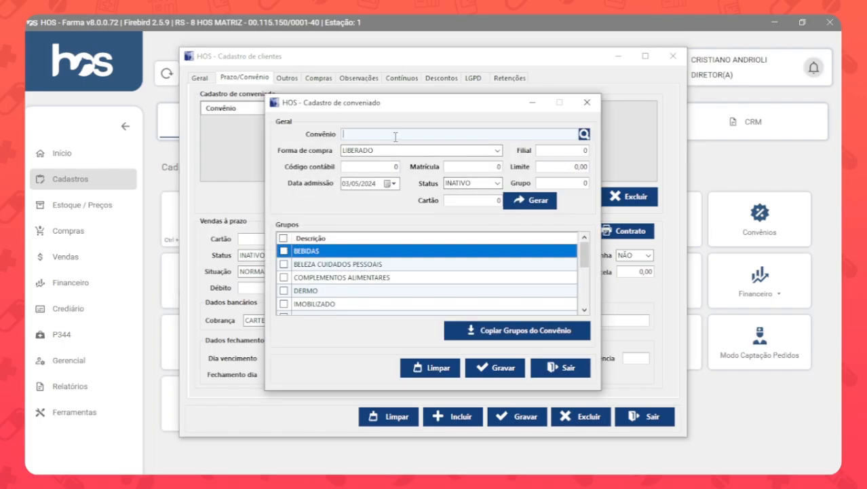
{"action": "type", "text": "MET"}
{"action": "key", "text": "Return"}
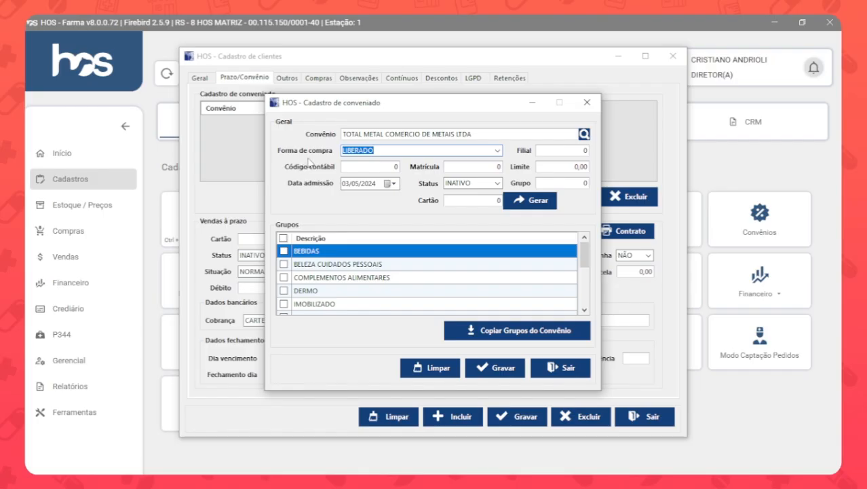
{"action": "left_click", "coordinate": [498, 152]}
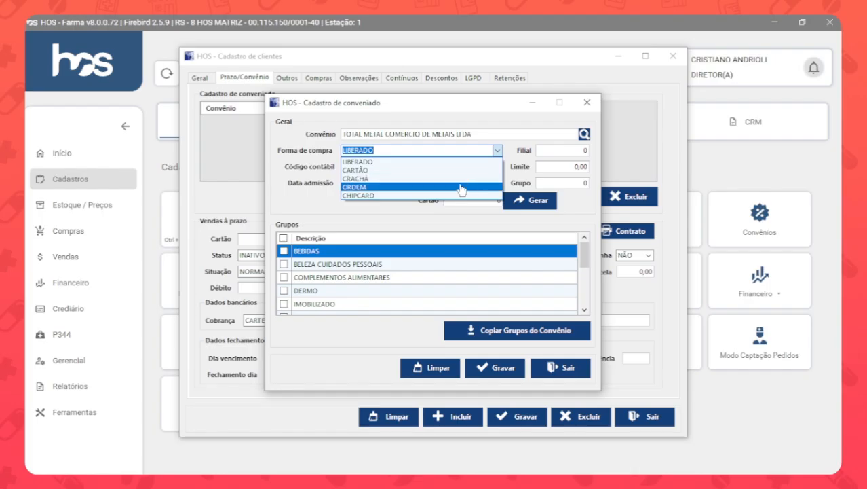
{"action": "left_click", "coordinate": [306, 154]}
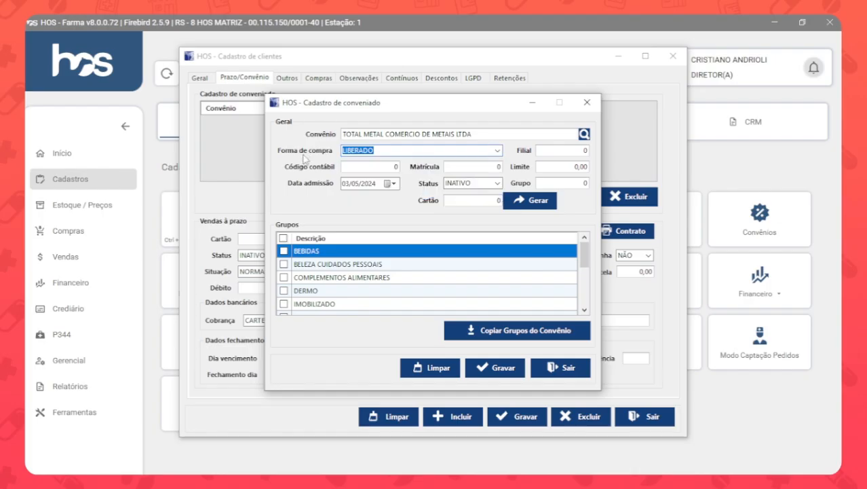
Enter the affiliate's Matrícula number, set the convênio purchase limit to 500,00 and change the affiliation status to ATIVO.
{"action": "key", "text": "Tab"}
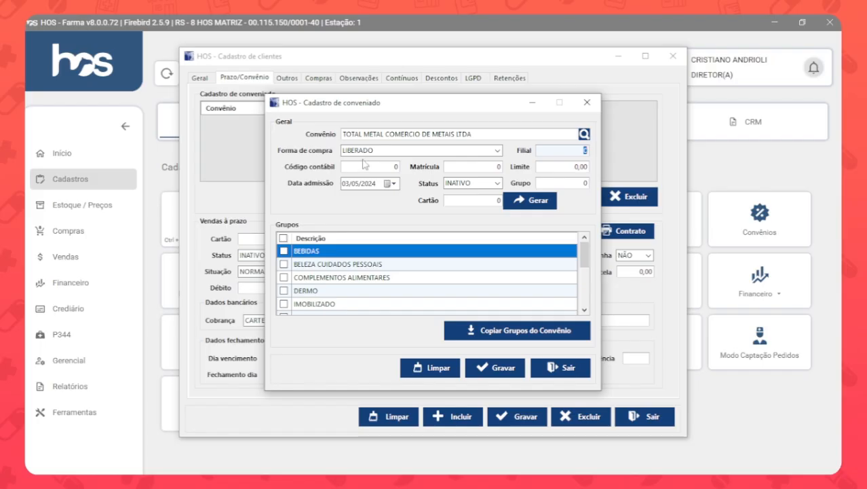
{"action": "left_click", "coordinate": [389, 166]}
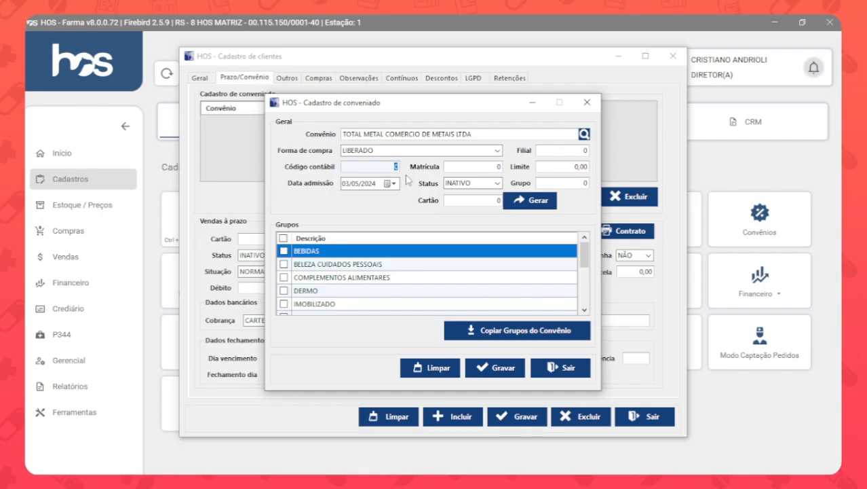
{"action": "key", "text": "Tab"}
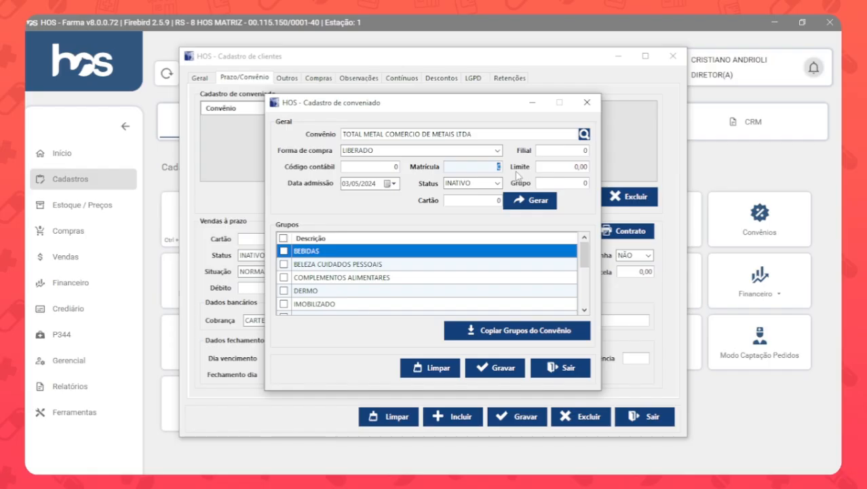
{"action": "type", "text": "1000"}
{"action": "left_click", "coordinate": [552, 166]}
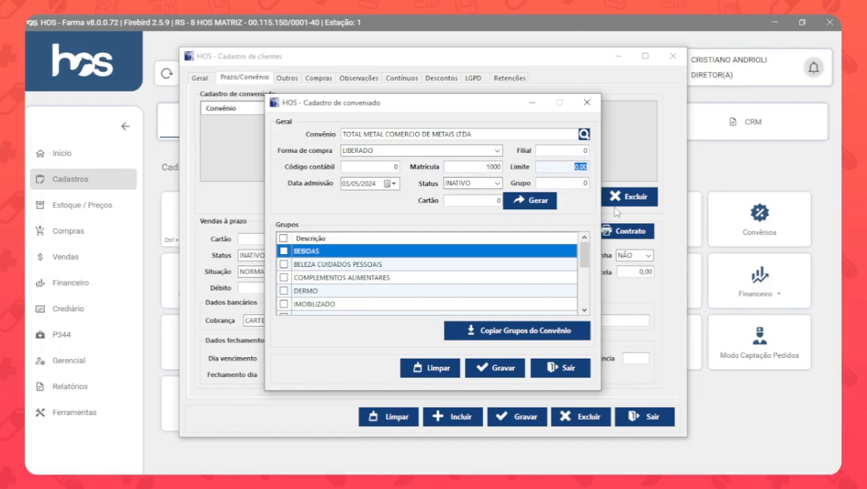
{"action": "type", "text": "500"}
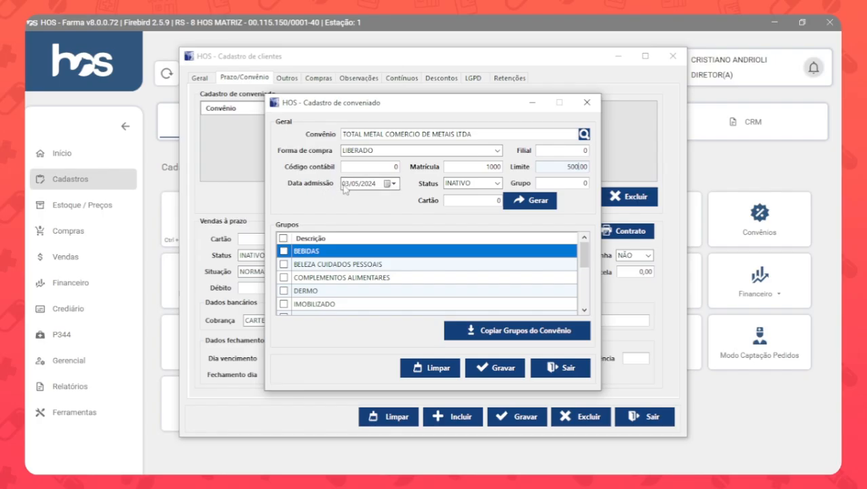
{"action": "left_click", "coordinate": [499, 183]}
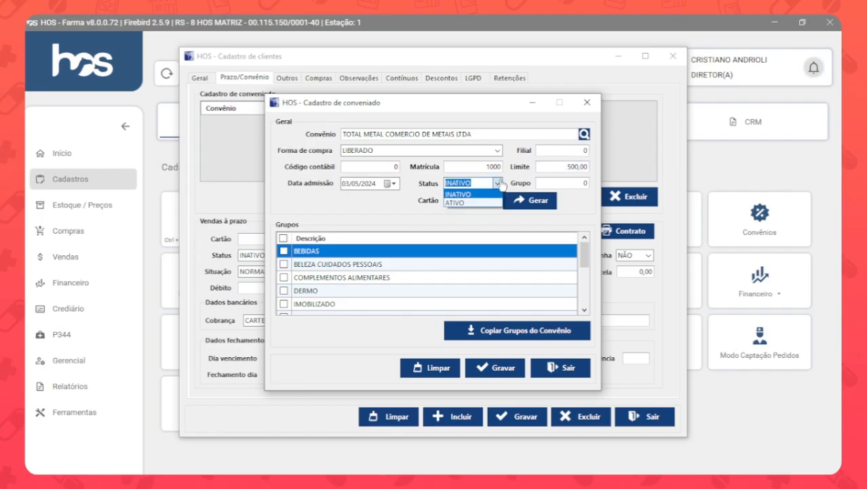
{"action": "left_click", "coordinate": [469, 202]}
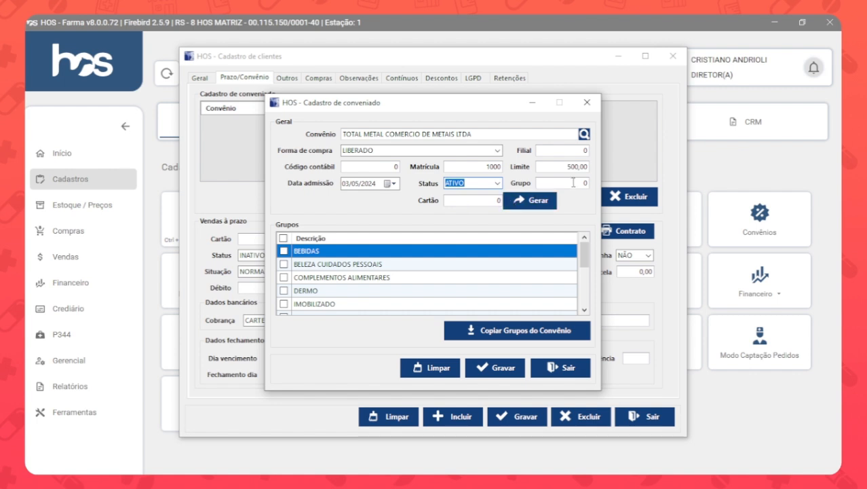
Try to generate a new convênio card number with the reason PRIMEIRO NÚMERO DE CARTÃO.
{"action": "key", "text": "Tab"}
{"action": "key", "text": "Tab"}
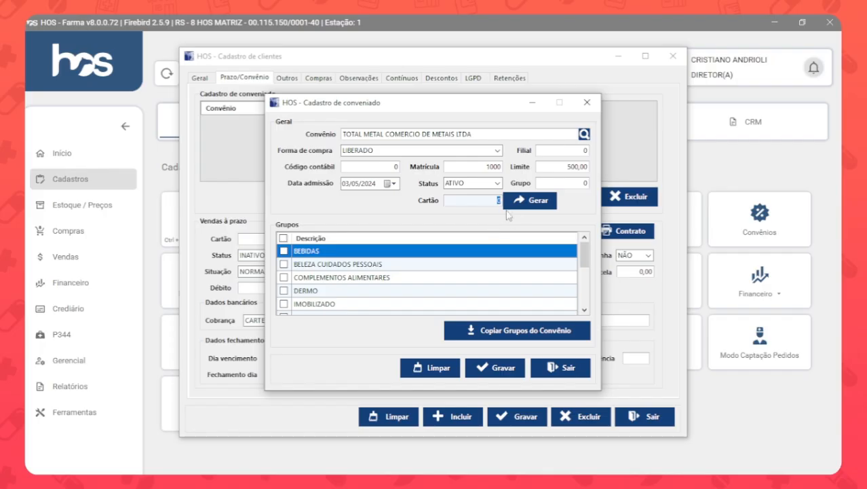
{"action": "left_click", "coordinate": [533, 203]}
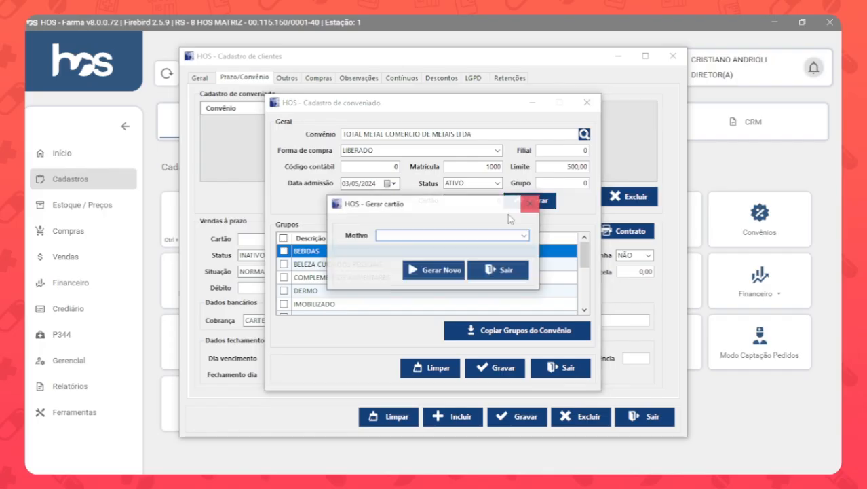
{"action": "left_click", "coordinate": [461, 235]}
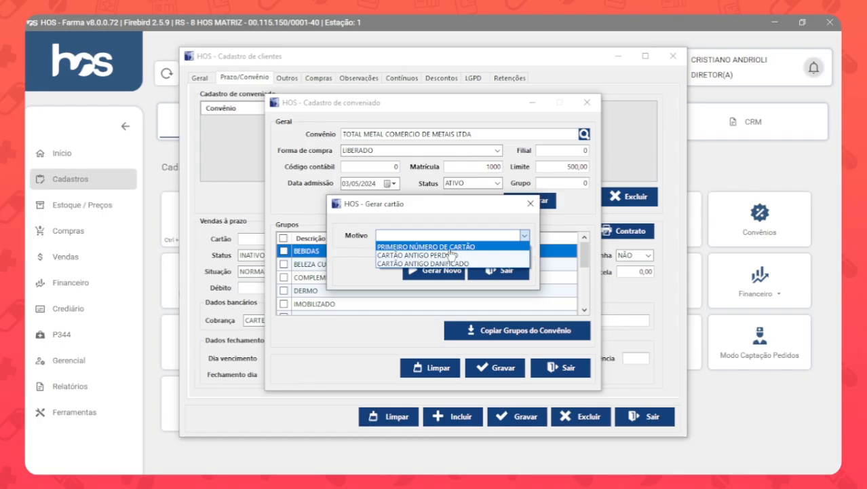
{"action": "left_click", "coordinate": [442, 247]}
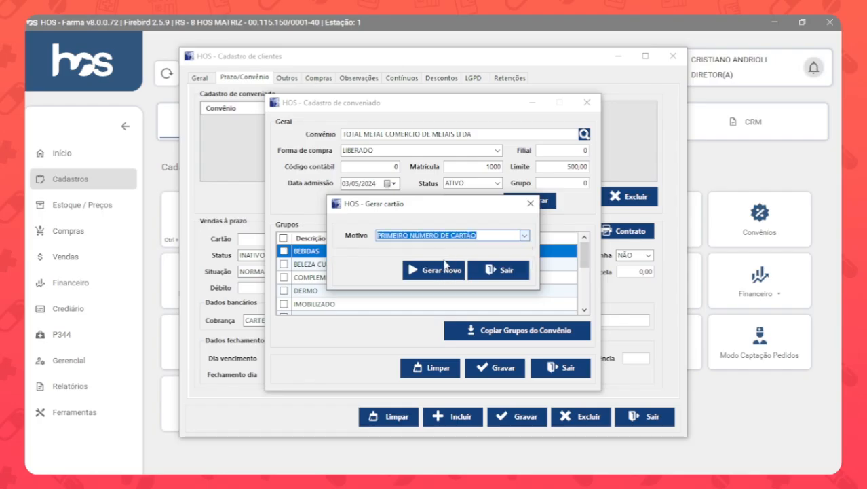
{"action": "left_click", "coordinate": [443, 267]}
{"action": "left_click", "coordinate": [476, 294]}
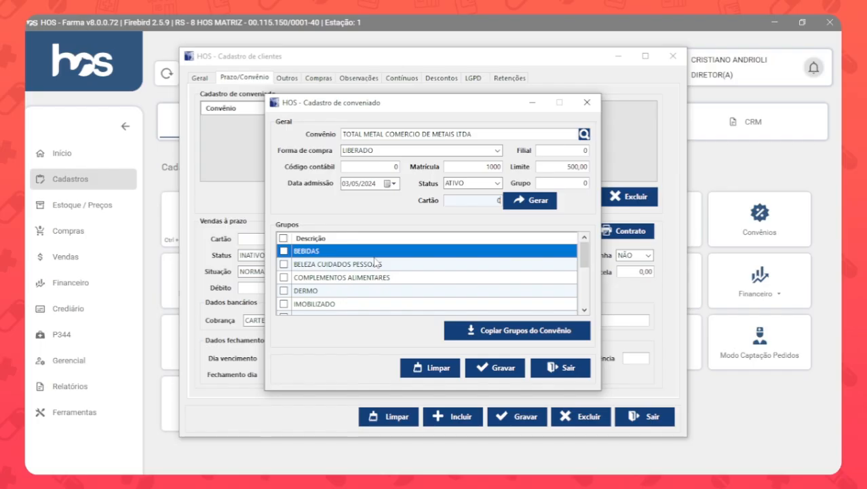
Select the MEDICAMENTOS product group for the affiliation and save the affiliate record.
{"action": "scroll", "coordinate": [375, 262], "scroll_direction": "down", "scroll_amount": 3}
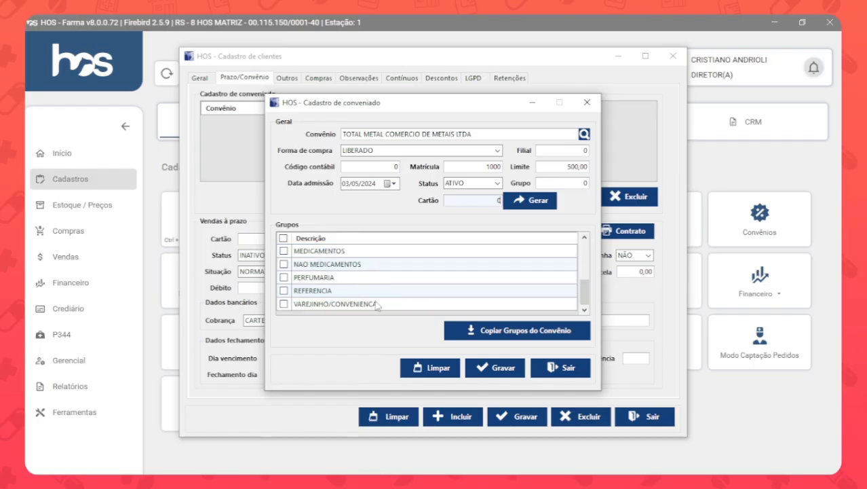
{"action": "left_click", "coordinate": [284, 250]}
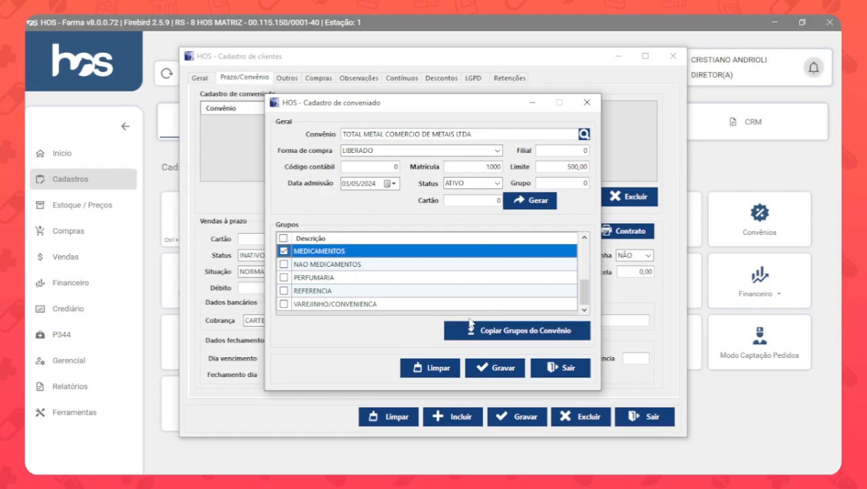
{"action": "left_click", "coordinate": [500, 367]}
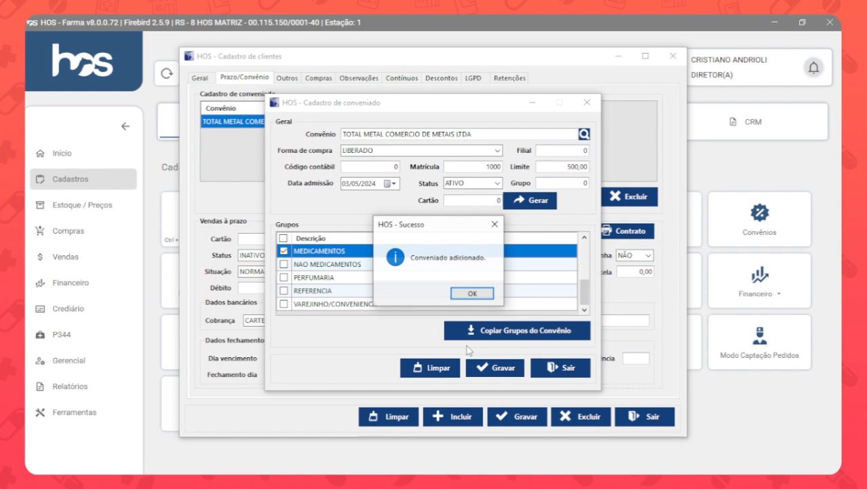
{"action": "left_click", "coordinate": [470, 293]}
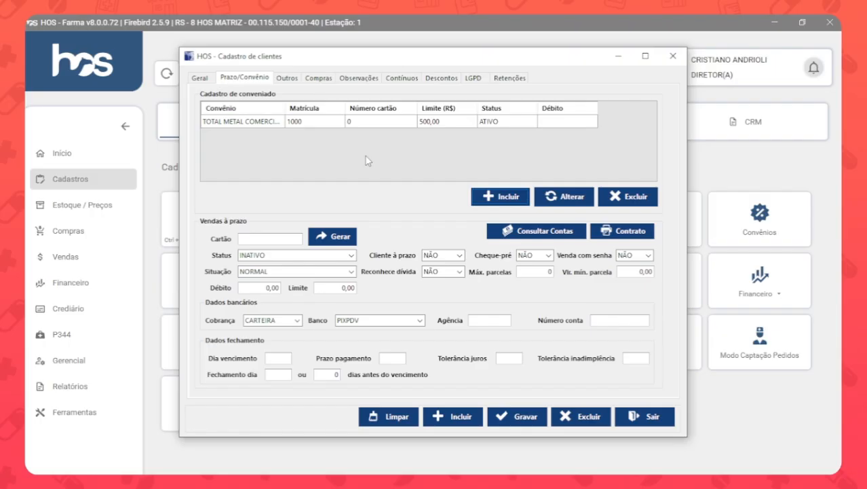
View the blank form for an additional convênio affiliation and leave it without saving.
{"action": "left_click", "coordinate": [492, 196]}
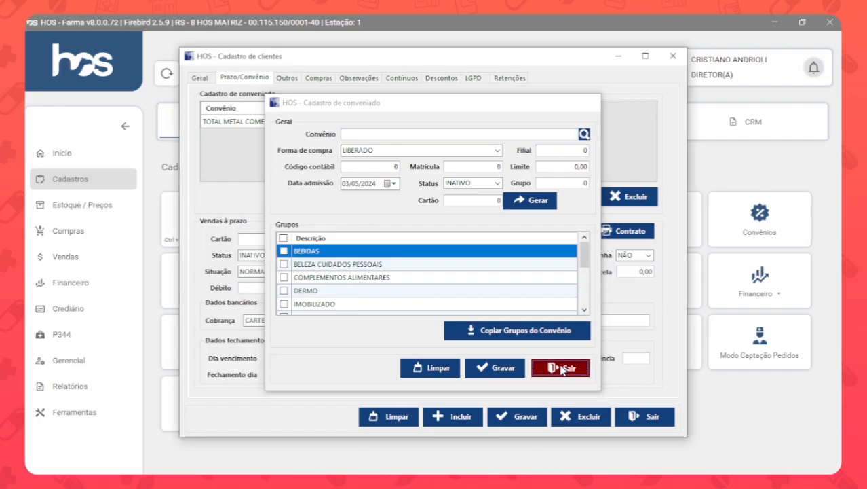
{"action": "left_click", "coordinate": [561, 367]}
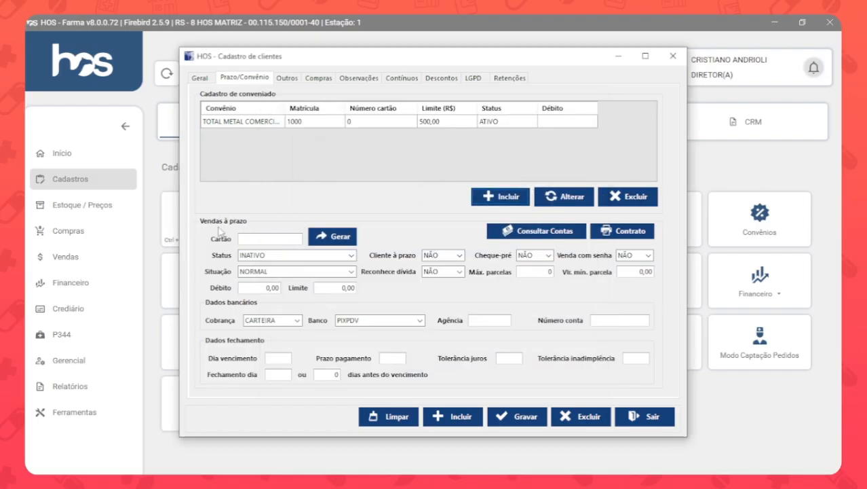
Set the customer's Vendas à prazo status to ATIVO and Cliente à prazo to SIM.
{"action": "left_click", "coordinate": [256, 239]}
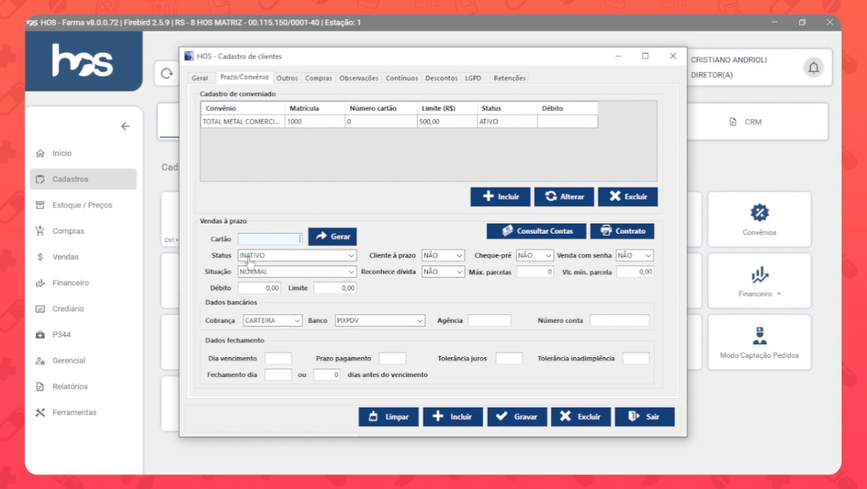
{"action": "left_click", "coordinate": [249, 259]}
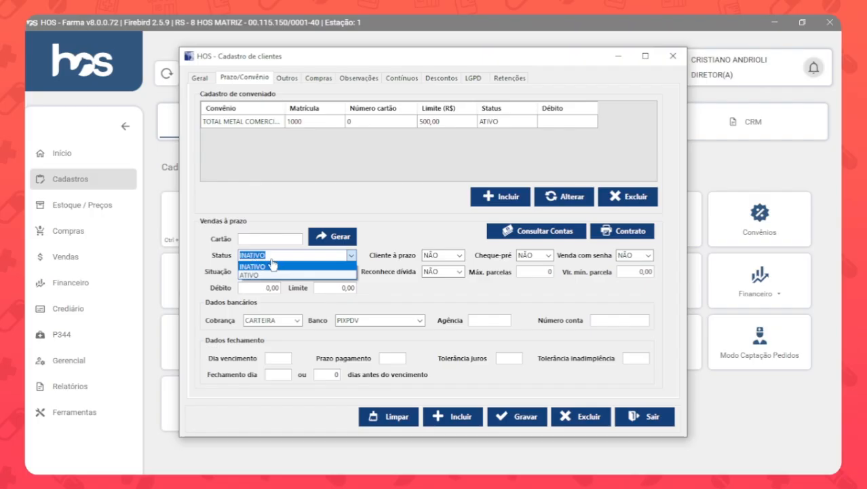
{"action": "left_click", "coordinate": [273, 275]}
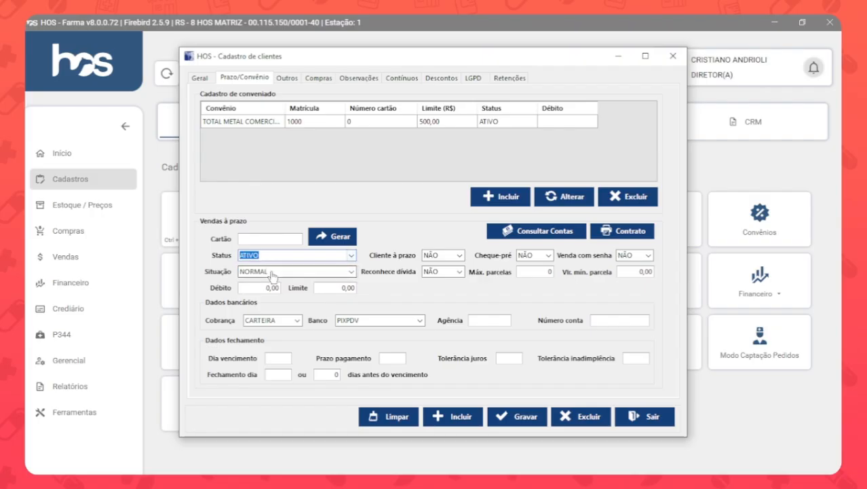
{"action": "left_click", "coordinate": [429, 257]}
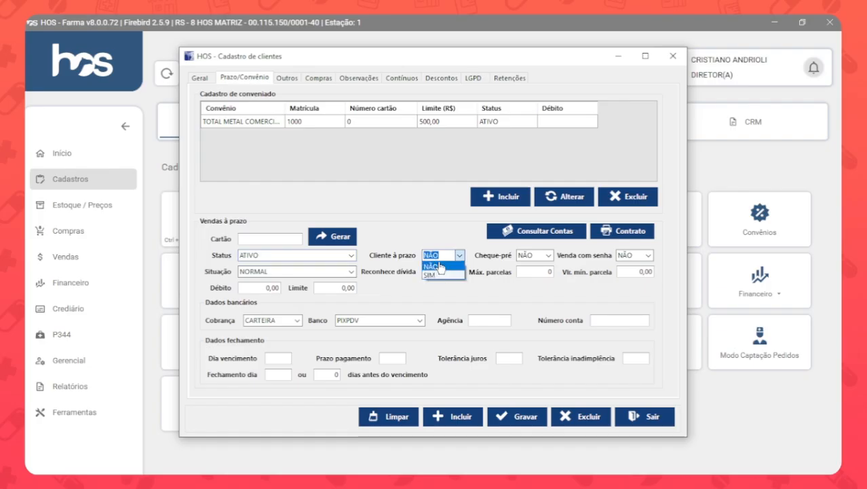
{"action": "left_click", "coordinate": [438, 276]}
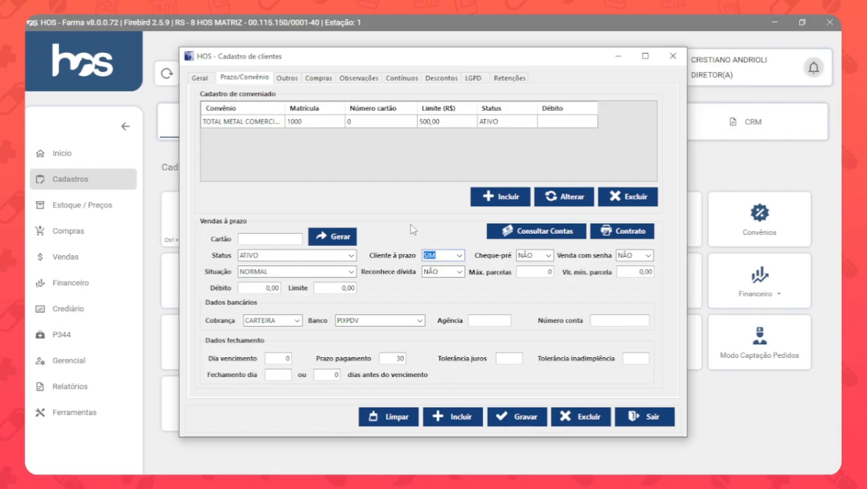
Switch the Vendas à prazo status to INATIVO and back to ATIVO.
{"action": "left_click", "coordinate": [339, 256]}
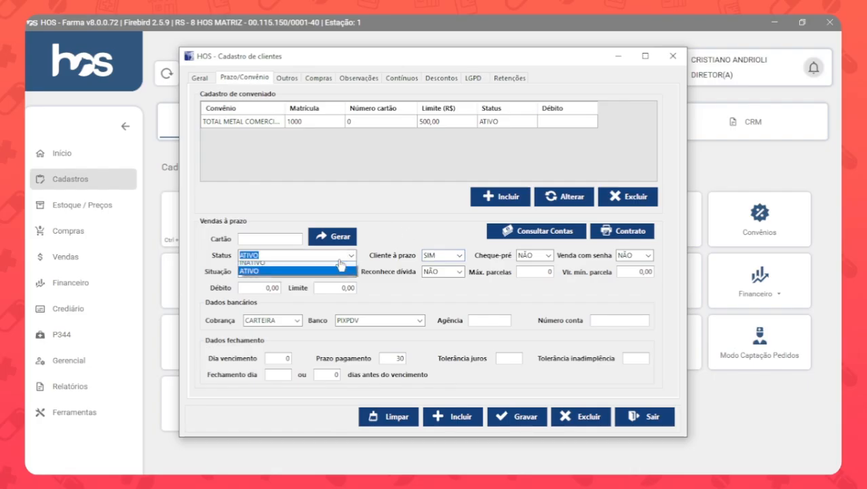
{"action": "left_click", "coordinate": [325, 267]}
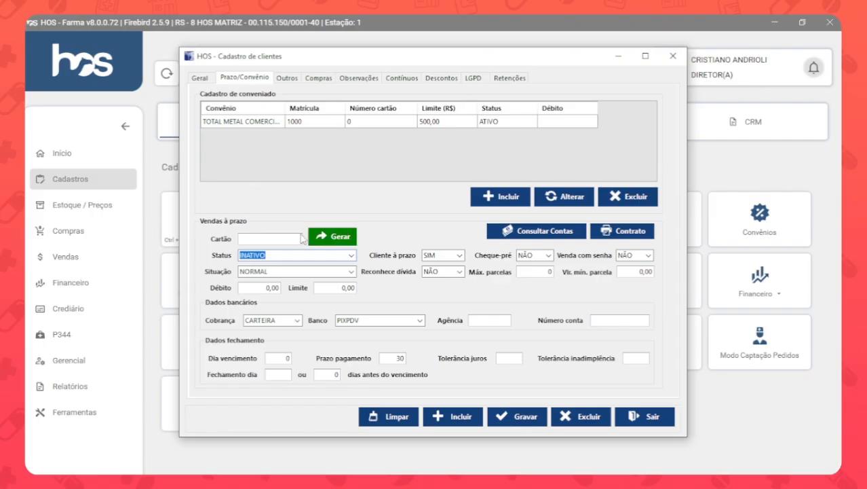
{"action": "left_click", "coordinate": [350, 258]}
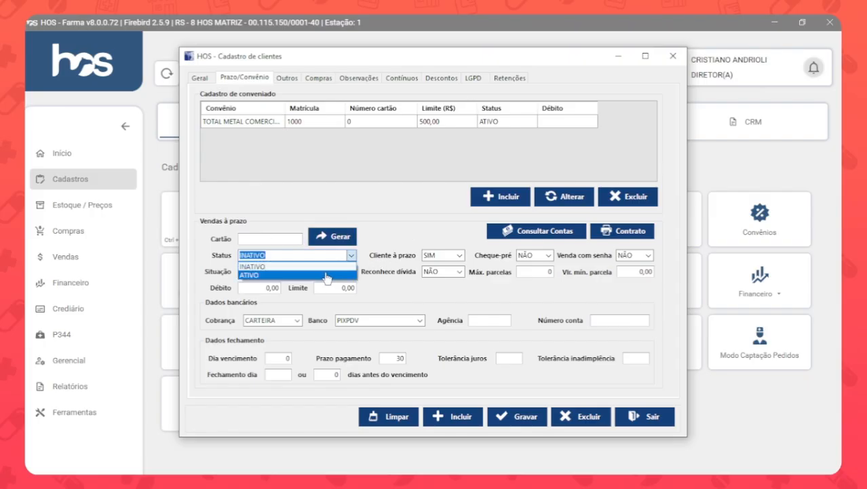
{"action": "left_click", "coordinate": [327, 276]}
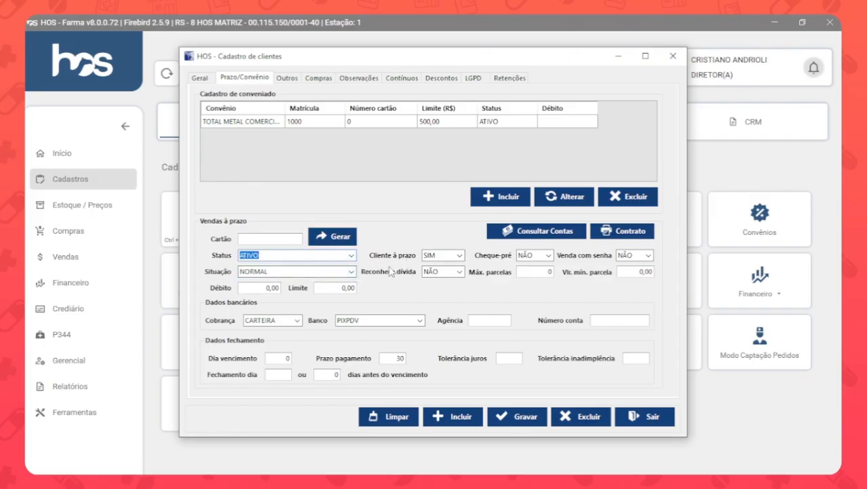
Review the Cheque-pré, Venda com senha and Situação choices, keeping the first two at NÃO and Situação at NORMAL.
{"action": "left_click", "coordinate": [547, 256]}
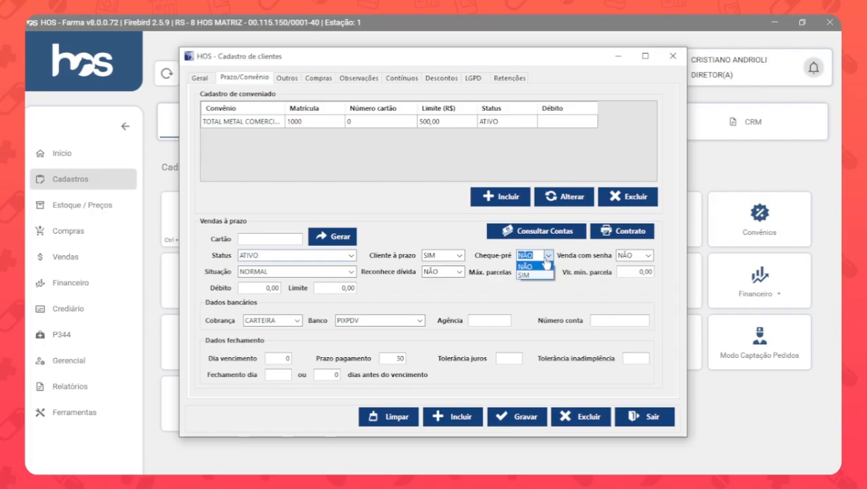
{"action": "left_click", "coordinate": [547, 263]}
{"action": "left_click", "coordinate": [641, 257]}
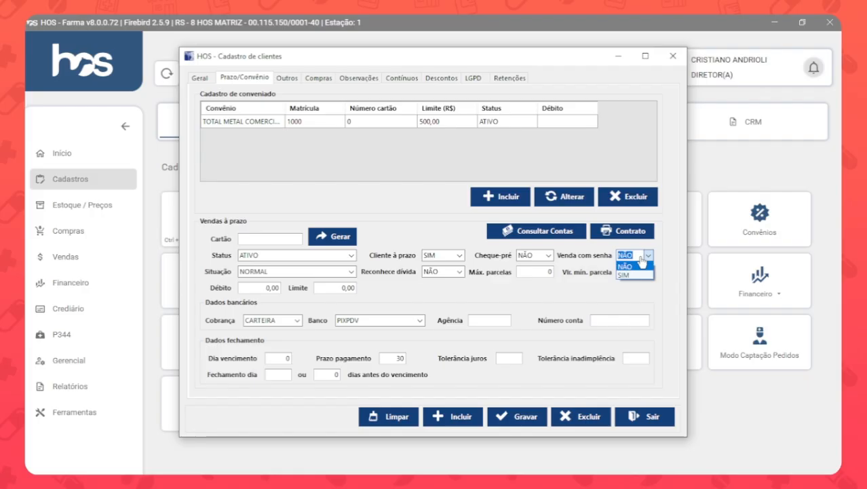
{"action": "left_click", "coordinate": [641, 265]}
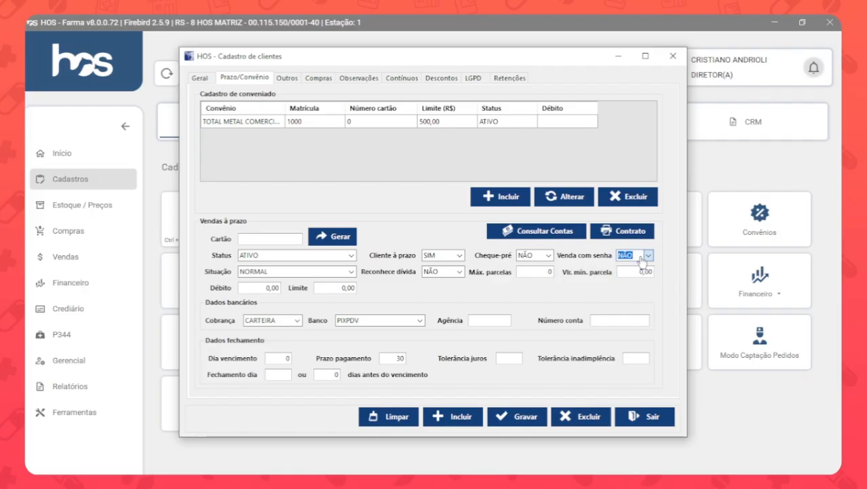
{"action": "left_click", "coordinate": [350, 272]}
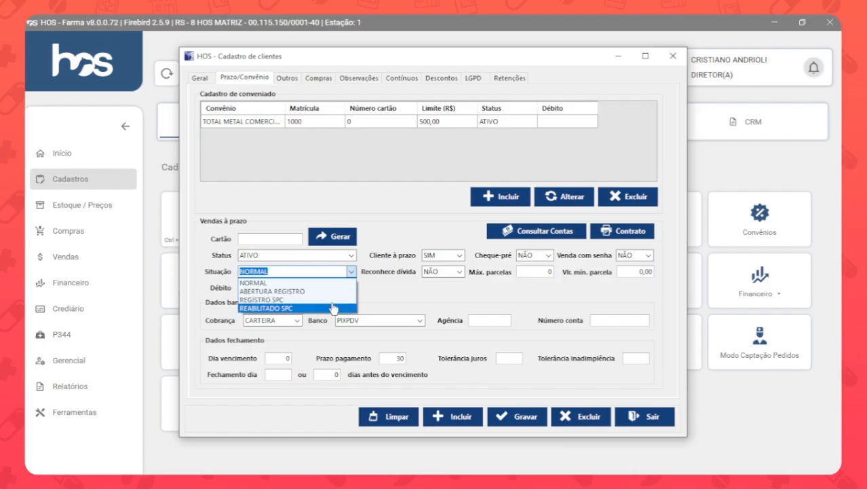
{"action": "left_click", "coordinate": [332, 283]}
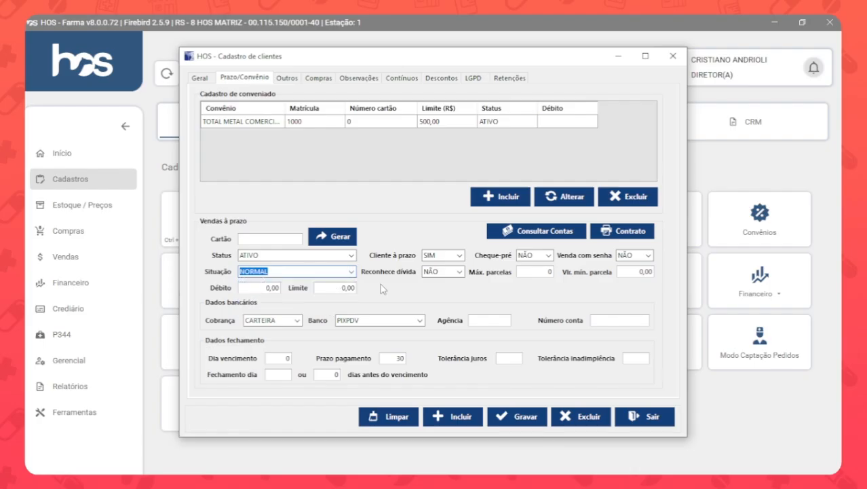
Set Reconhece dívida to SIM, with Máx. parcelas 3 and Vlr. mín. parcela 20,00.
{"action": "left_click", "coordinate": [427, 272]}
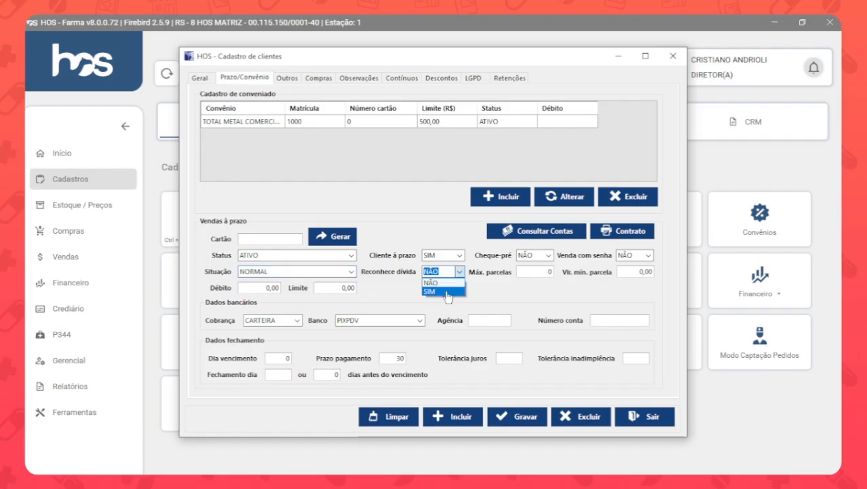
{"action": "left_click", "coordinate": [446, 292]}
{"action": "left_click", "coordinate": [546, 271]}
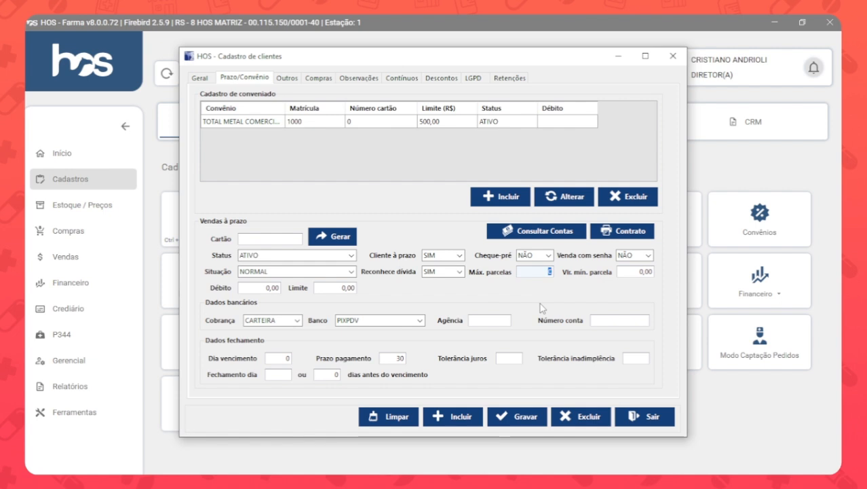
{"action": "type", "text": "3"}
{"action": "left_click", "coordinate": [639, 272]}
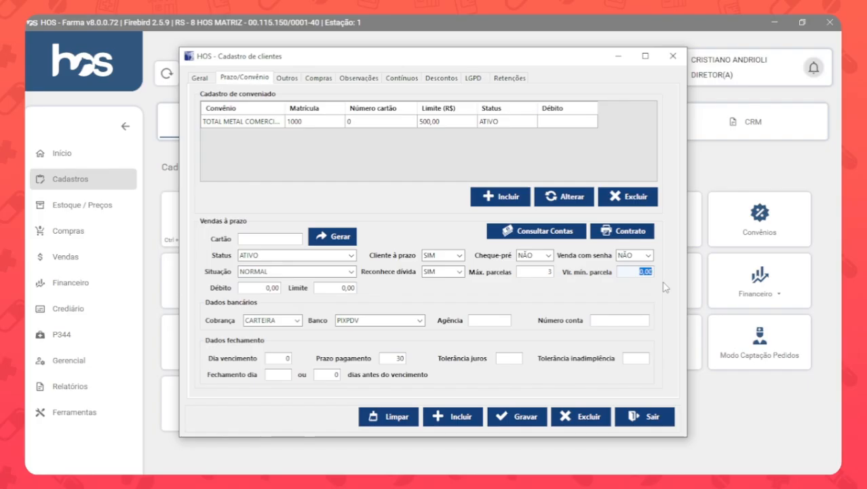
{"action": "type", "text": "20"}
Set the customer's Vendas à prazo Limite to 500,00.
{"action": "left_click", "coordinate": [260, 288]}
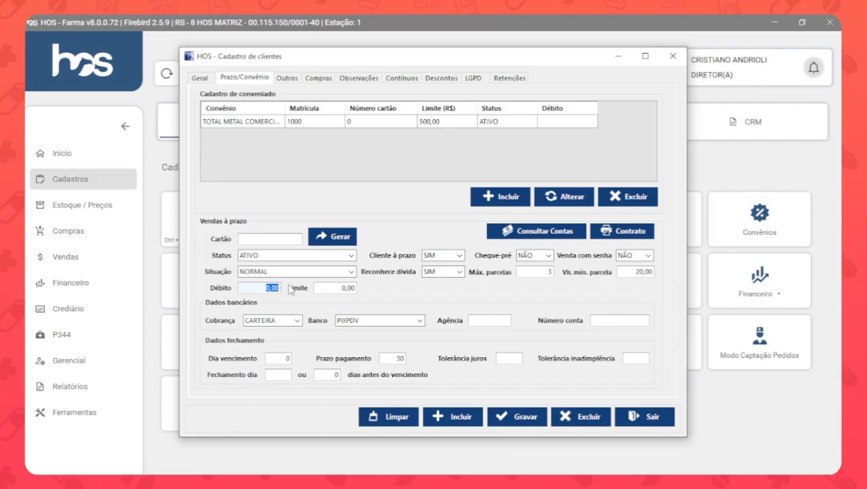
{"action": "left_click", "coordinate": [329, 288]}
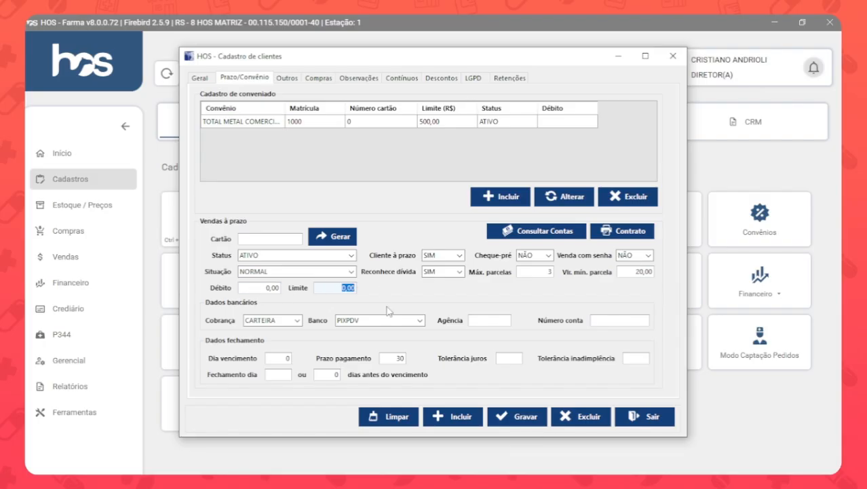
{"action": "type", "text": "500"}
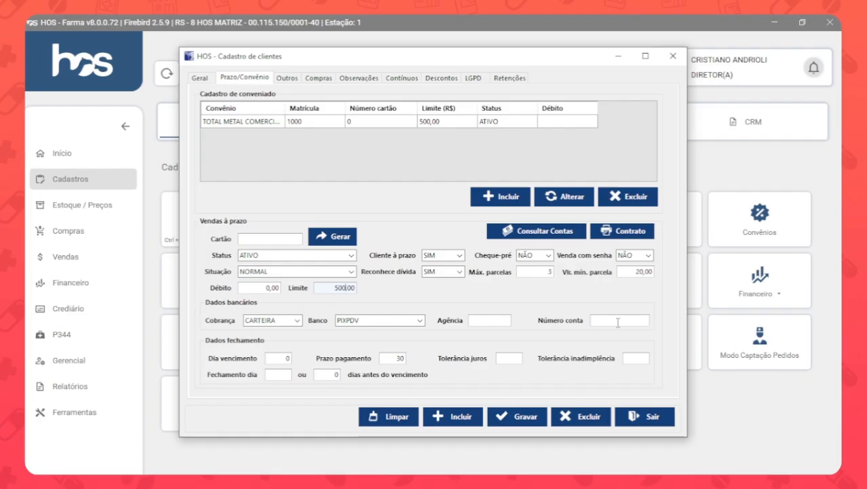
Set the bank data to Cobrança DEBITO CONTA and Banco SICREDI, leaving Agência and Número conta blank.
{"action": "left_click", "coordinate": [297, 320]}
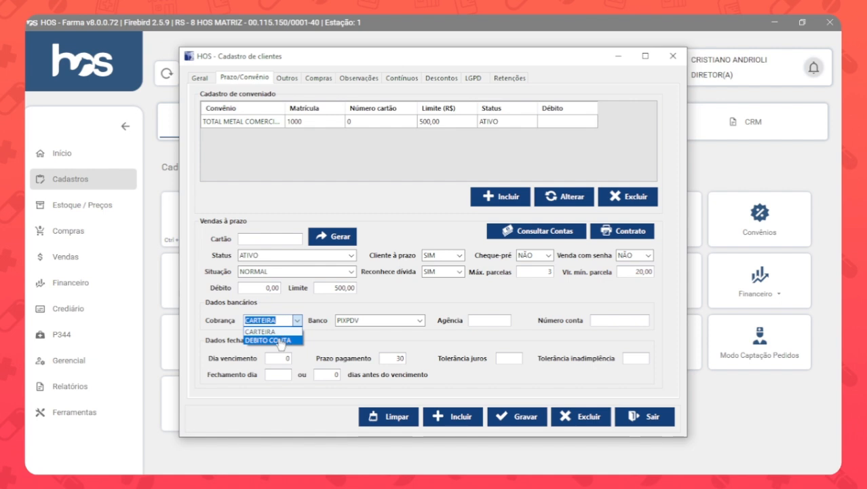
{"action": "left_click", "coordinate": [280, 341]}
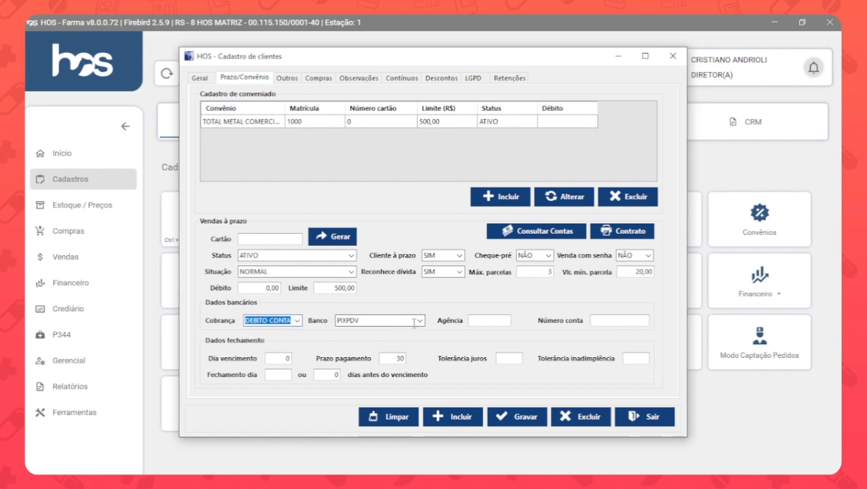
{"action": "left_click", "coordinate": [414, 323]}
{"action": "left_click", "coordinate": [397, 352]}
{"action": "left_click", "coordinate": [481, 320]}
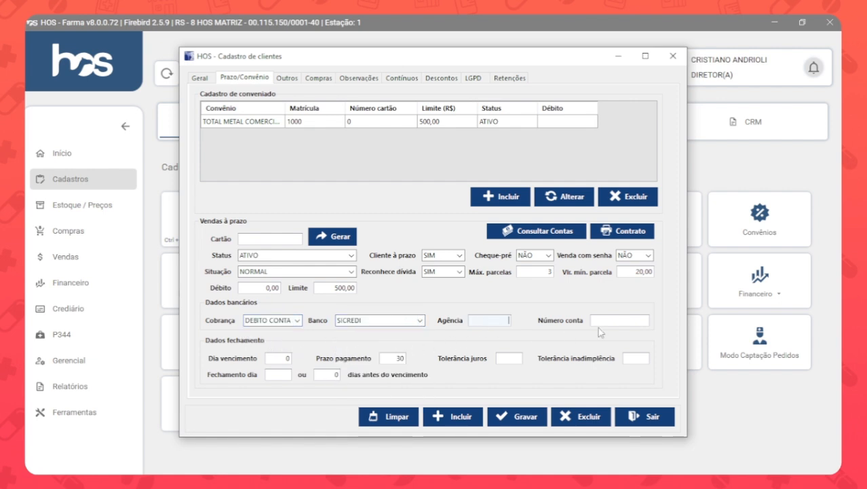
{"action": "left_click", "coordinate": [598, 323]}
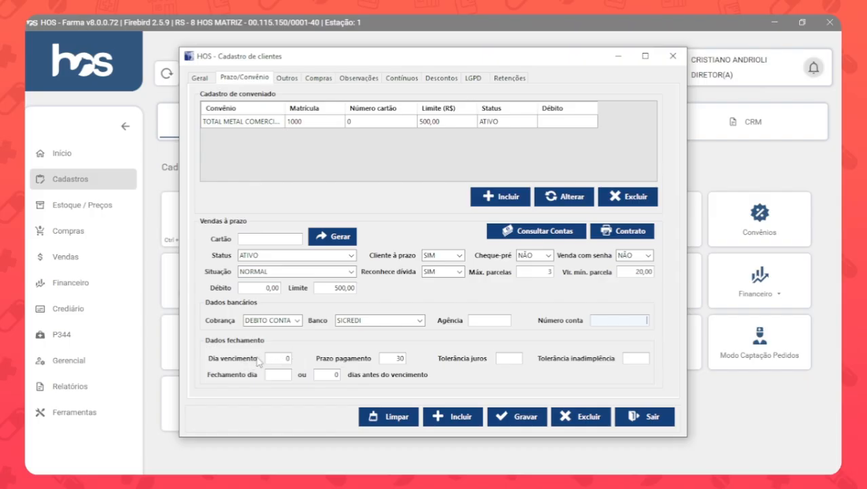
Clear the Prazo pagamento and set Dia vencimento to 10 in the closing data.
{"action": "double_click", "coordinate": [391, 357]}
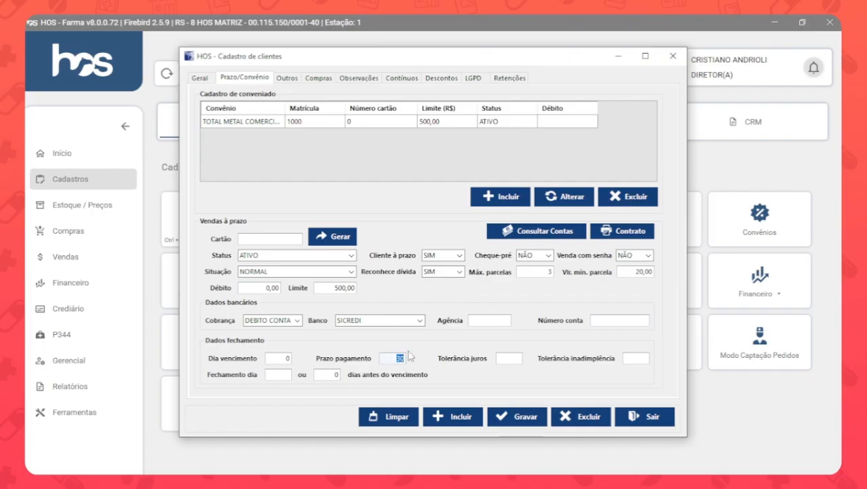
{"action": "key", "text": "BackSpace"}
{"action": "left_click", "coordinate": [282, 357]}
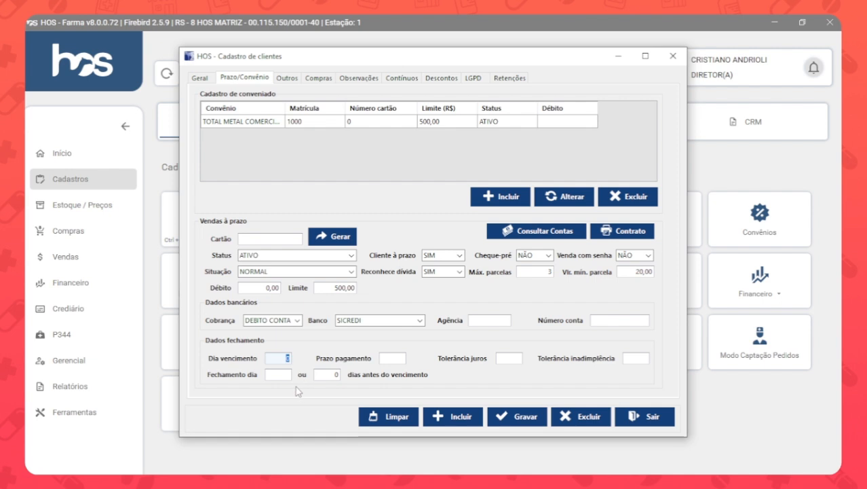
{"action": "type", "text": "10"}
Set both Tolerância juros and Tolerância inadimplência to 5 in the closing data.
{"action": "left_click", "coordinate": [509, 357]}
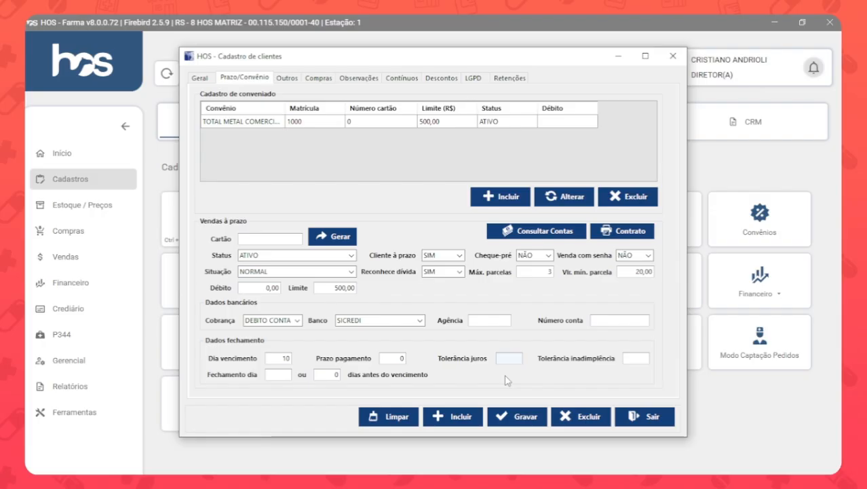
{"action": "type", "text": "5"}
{"action": "left_click", "coordinate": [637, 358]}
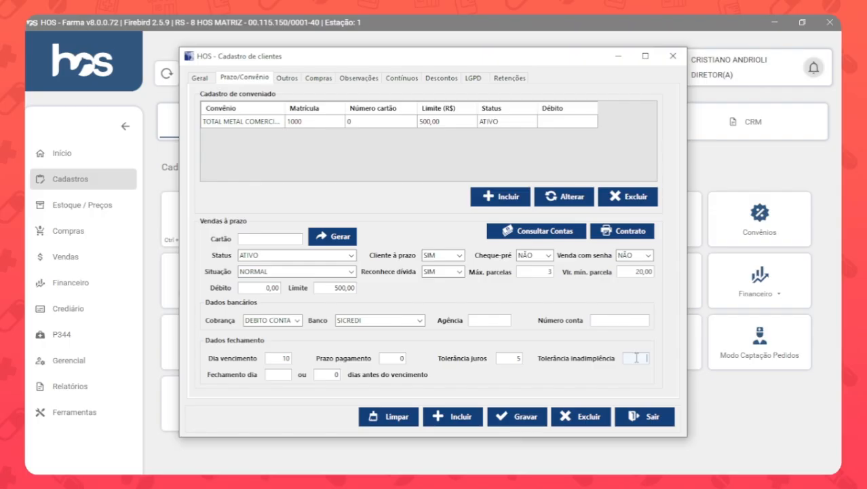
{"action": "type", "text": "5"}
{"action": "left_click", "coordinate": [284, 374]}
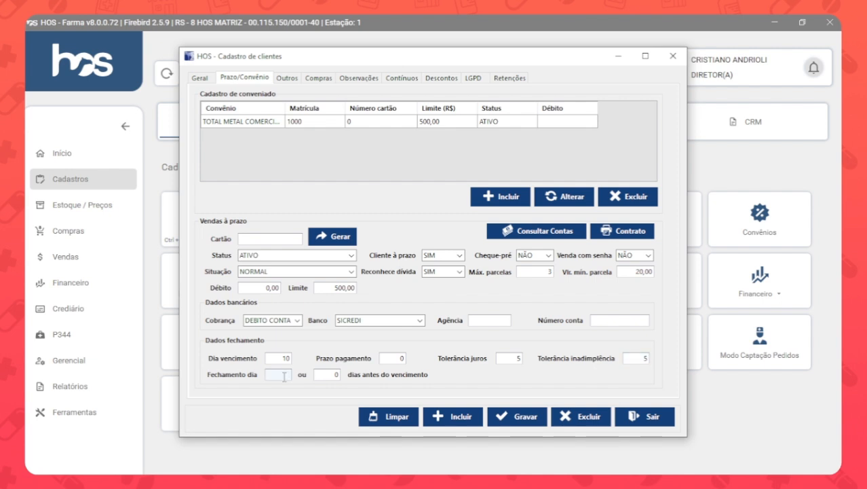
{"action": "type", "text": "28"}
{"action": "left_click_drag", "start_coordinate": [279, 376], "coordinate": [296, 379]}
{"action": "key", "text": "BackSpace"}
Set the account closing to 5 days before the due date (dias antes do vencimento).
{"action": "key", "text": "Tab"}
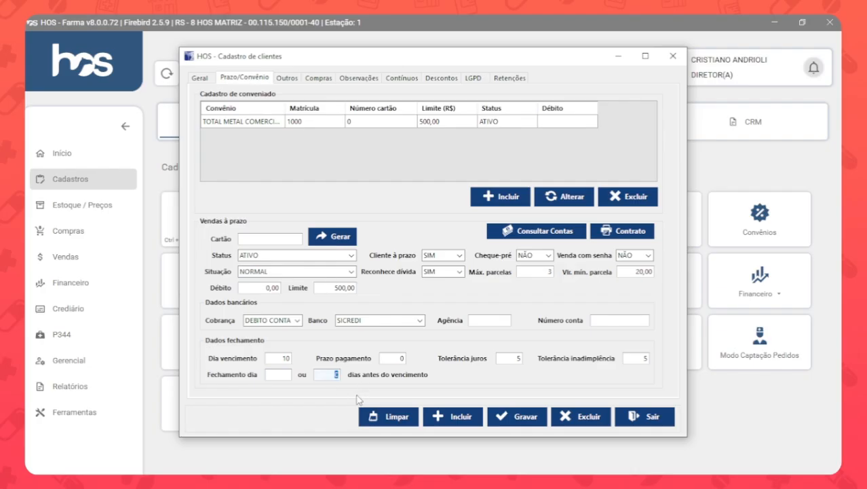
{"action": "type", "text": "5"}
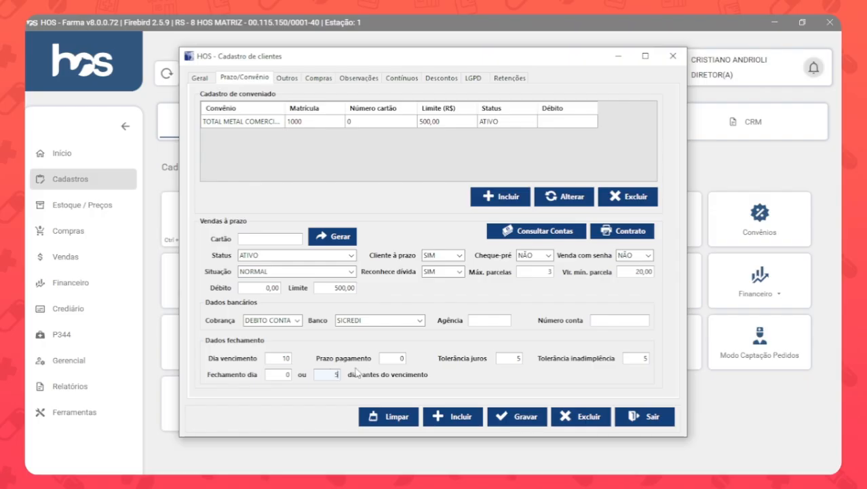
Review the customer's Outras informações, including the Empresa, Profissão and Filiação fields.
{"action": "left_click", "coordinate": [291, 80]}
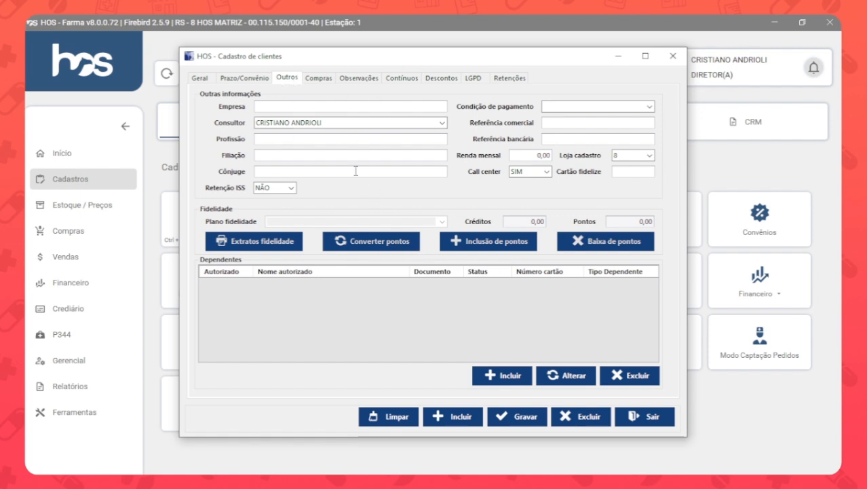
{"action": "left_click", "coordinate": [343, 109]}
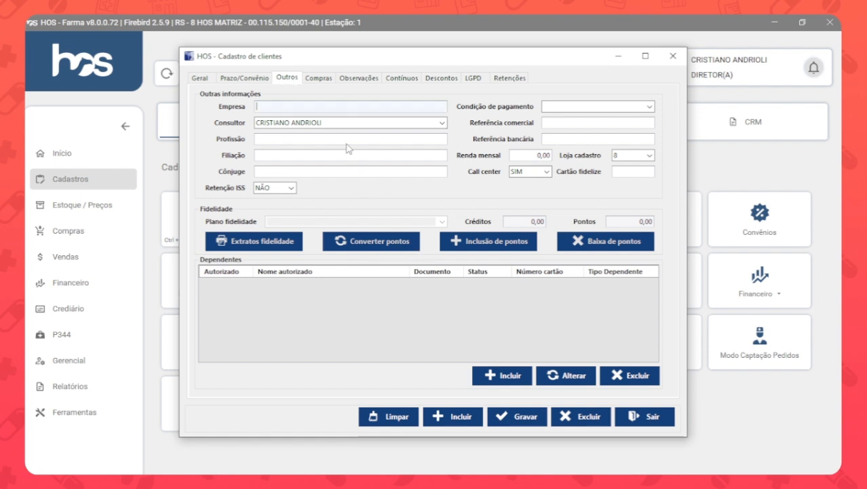
{"action": "left_click", "coordinate": [275, 138]}
{"action": "left_click", "coordinate": [297, 155]}
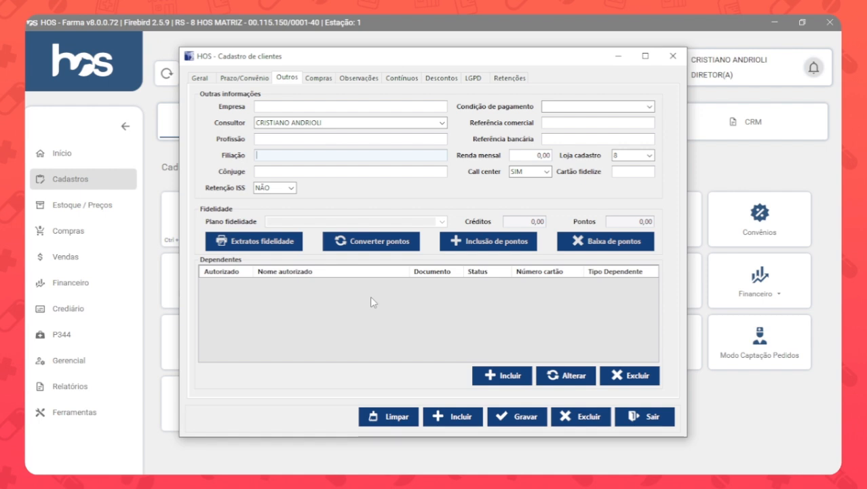
Add a dependent named FILHA with status ATIVO, category AMBOS and a document number, and save it.
{"action": "left_click", "coordinate": [514, 379]}
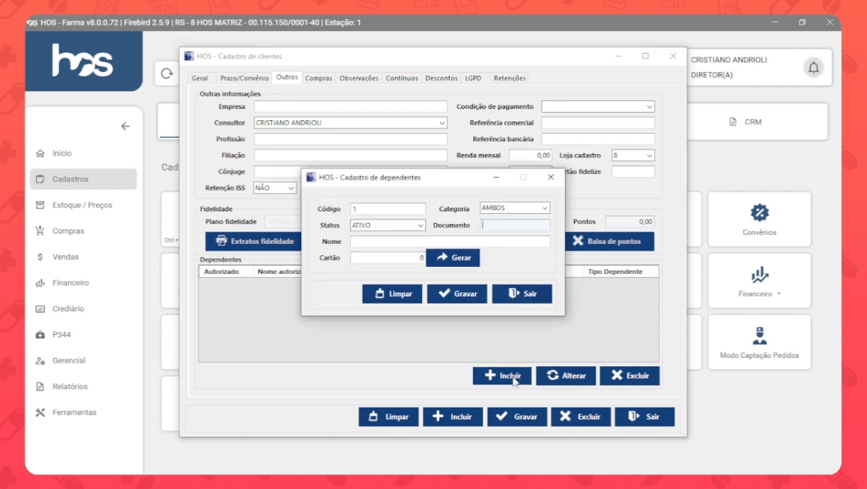
{"action": "left_click", "coordinate": [459, 242]}
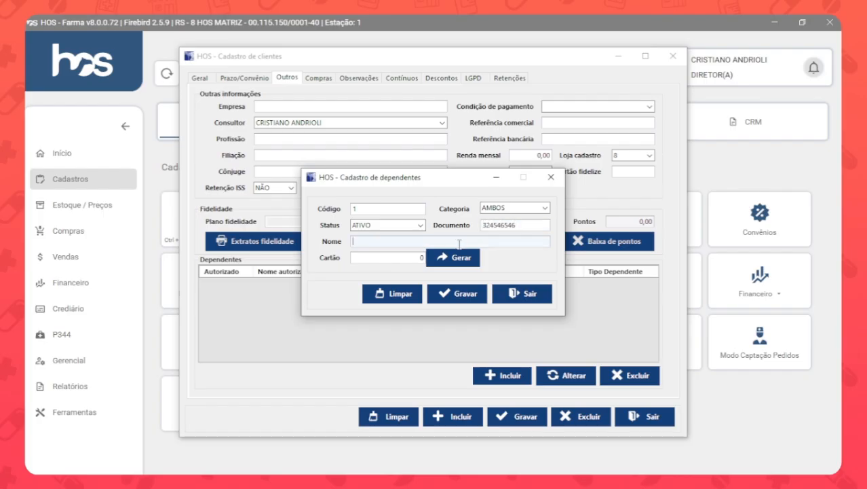
{"action": "type", "text": "FILHA"}
{"action": "left_click", "coordinate": [455, 298]}
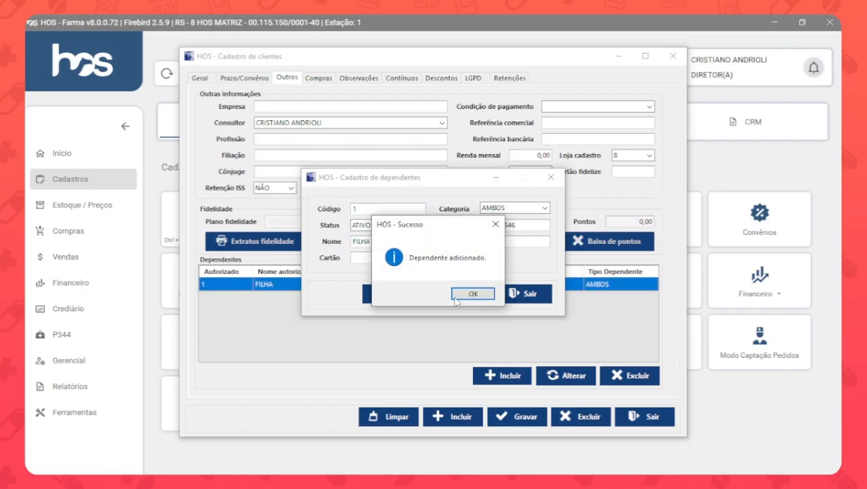
{"action": "left_click", "coordinate": [456, 298]}
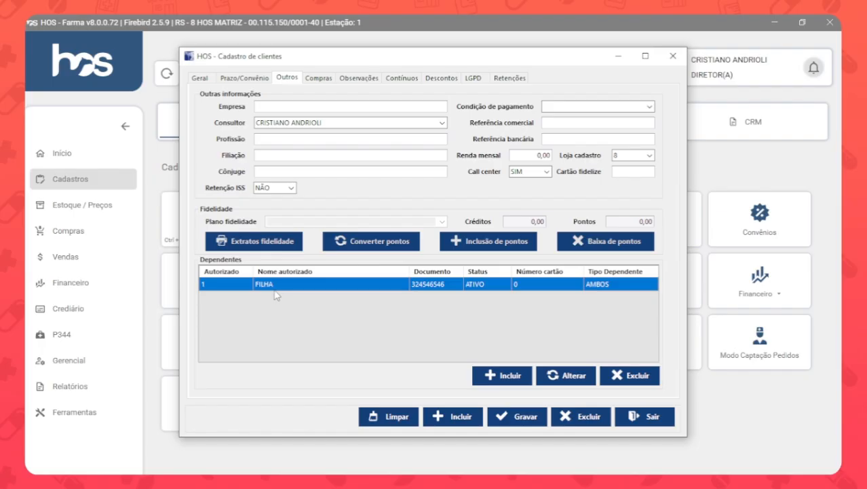
Reopen the FILHA dependent's record for review and close it, and view the customer's Compras history.
{"action": "double_click", "coordinate": [451, 285]}
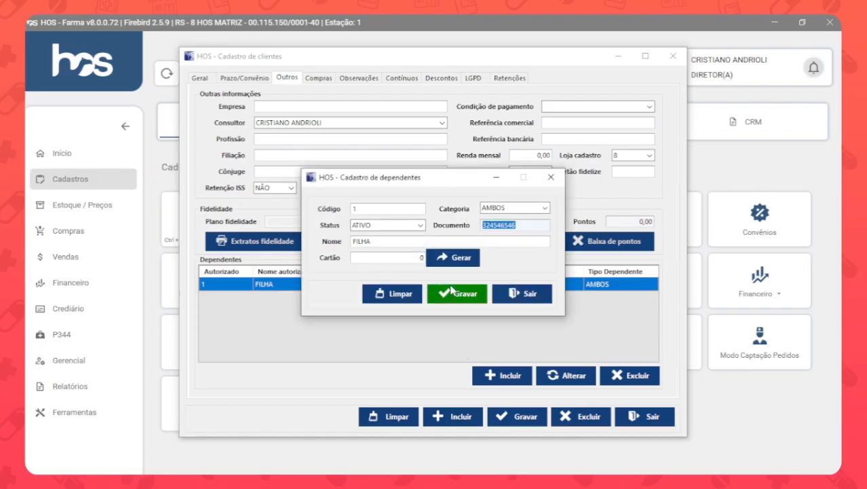
{"action": "left_click", "coordinate": [522, 293]}
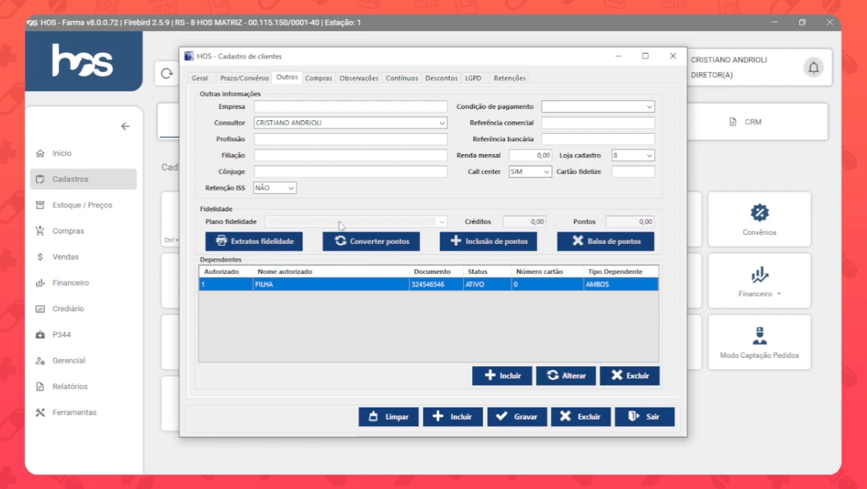
{"action": "left_click", "coordinate": [321, 79]}
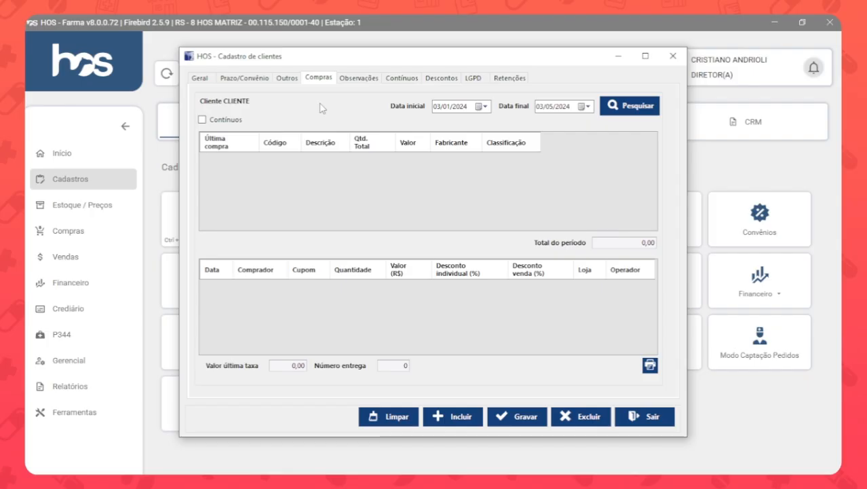
Examine the customer's Observações, Observações NFe, Mensagem ao operador de caixa, Mensagem inadimplente and Restrição fields.
{"action": "left_click", "coordinate": [357, 78]}
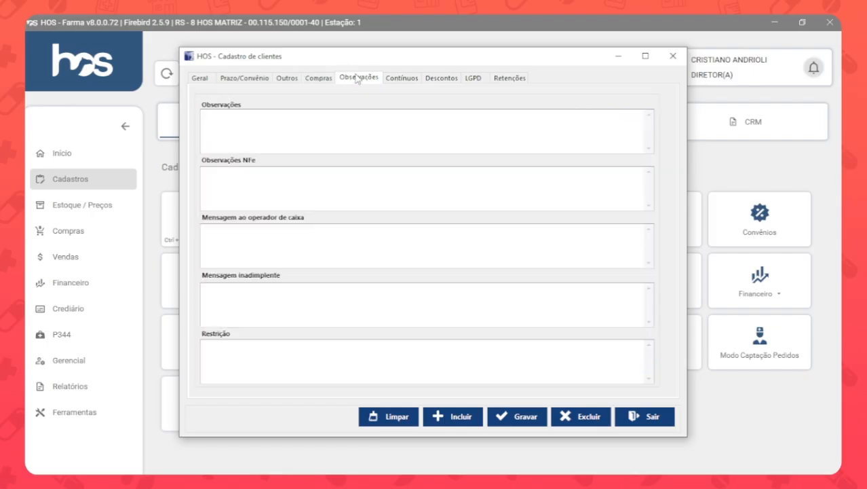
{"action": "left_click", "coordinate": [357, 120]}
{"action": "left_click", "coordinate": [355, 175]}
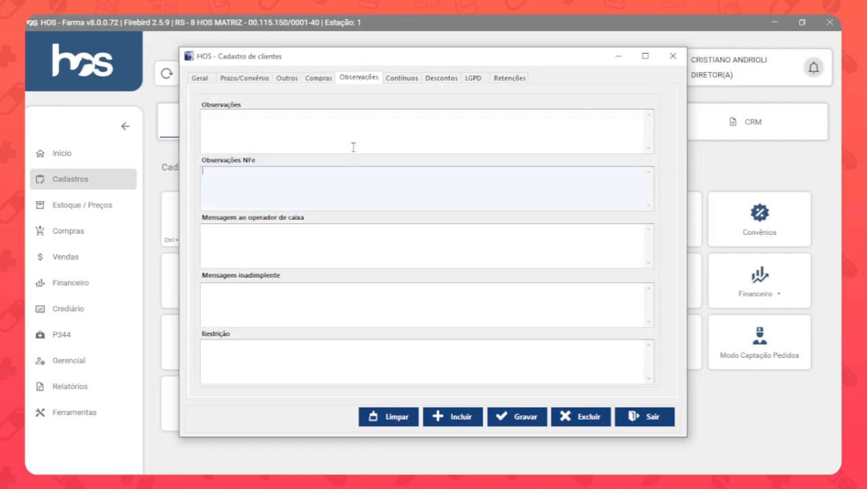
{"action": "left_click", "coordinate": [353, 147]}
{"action": "left_click", "coordinate": [352, 200]}
{"action": "left_click", "coordinate": [344, 242]}
{"action": "left_click", "coordinate": [332, 307]}
{"action": "left_click", "coordinate": [319, 354]}
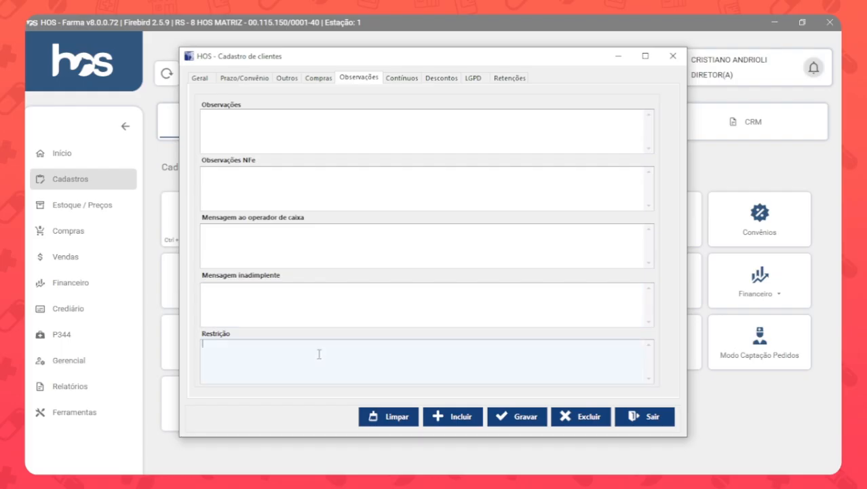
Enter "CHAMAR O GERENTE" as the customer's Mensagem inadimplente.
{"action": "left_click", "coordinate": [316, 319]}
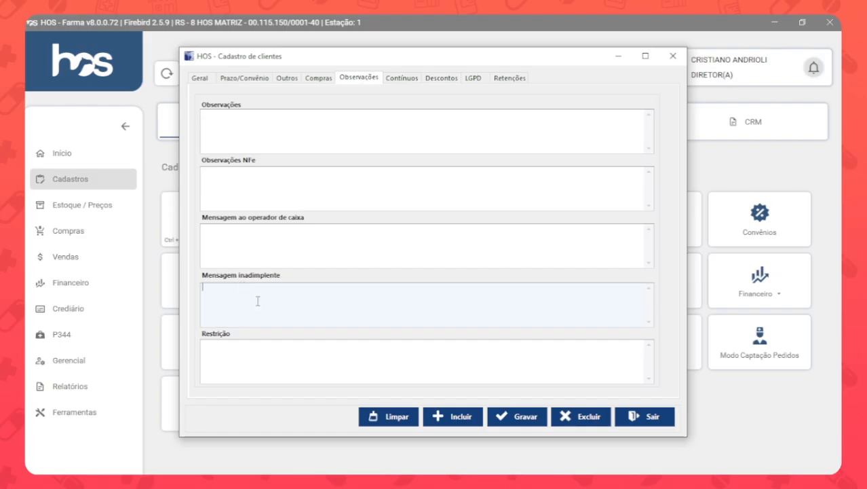
{"action": "type", "text": "CHAMAR O GERENTE"}
{"action": "left_click_drag", "start_coordinate": [284, 289], "coordinate": [185, 327]}
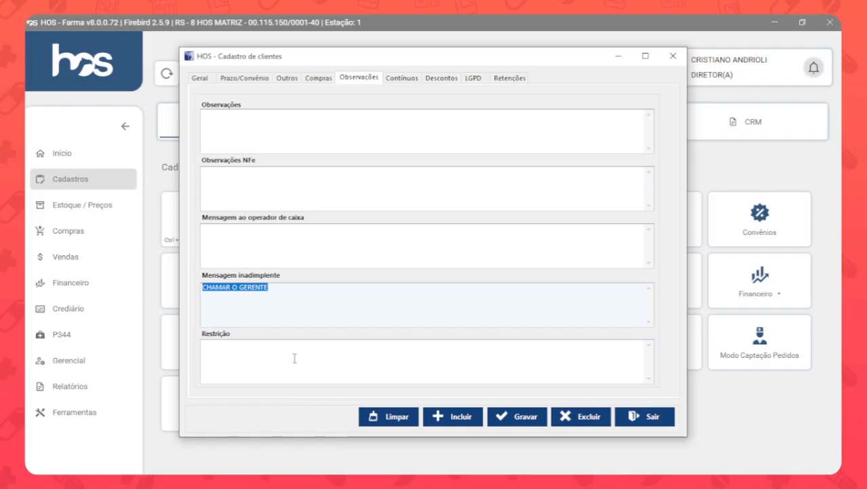
Enter "ALERGIA" as the customer's Mensagem ao operador de caixa.
{"action": "left_click", "coordinate": [312, 243]}
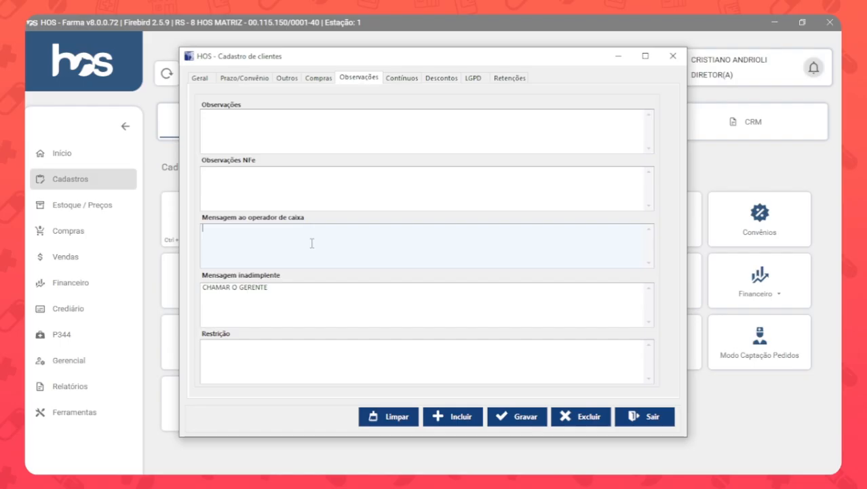
{"action": "type", "text": "ALERGIA"}
Fill in a continuous-use medication entry with Consumo diário 2 and Quantidade restante 30, and leave it without saving.
{"action": "left_click", "coordinate": [402, 80]}
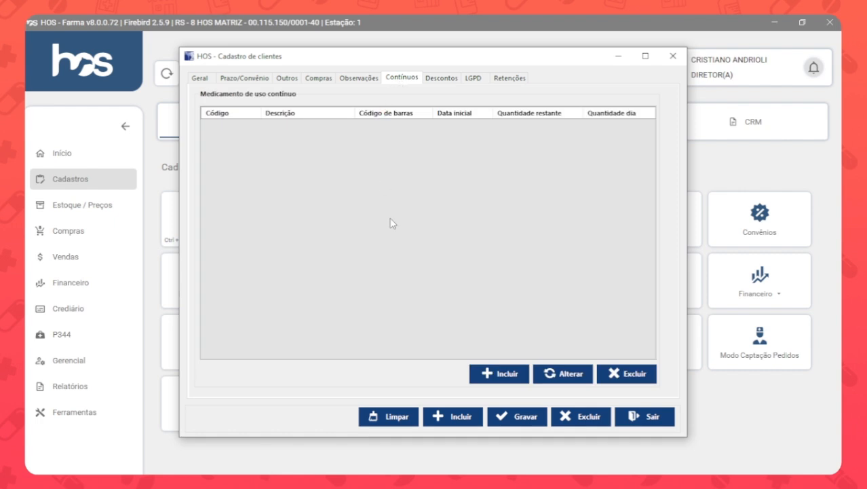
{"action": "left_click", "coordinate": [509, 373]}
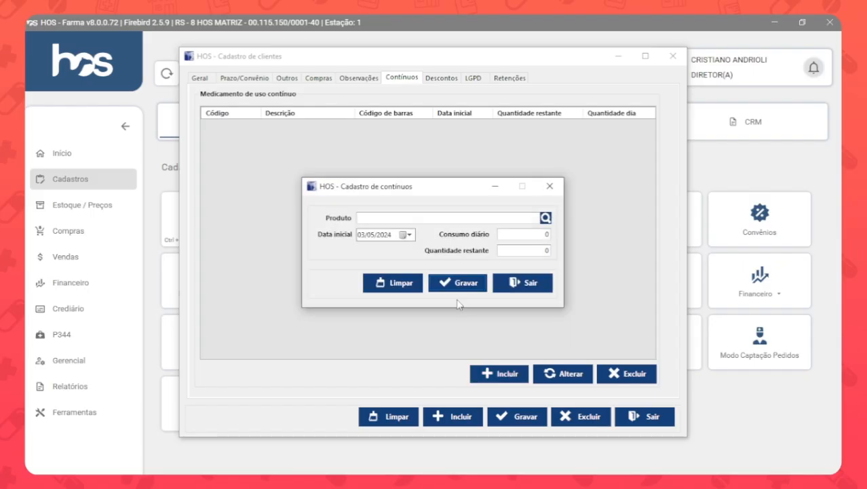
{"action": "left_click", "coordinate": [412, 217]}
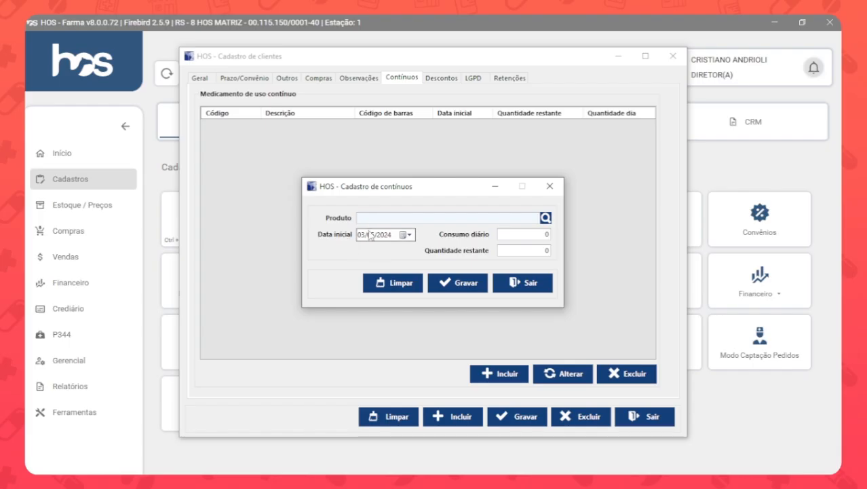
{"action": "left_click", "coordinate": [535, 234]}
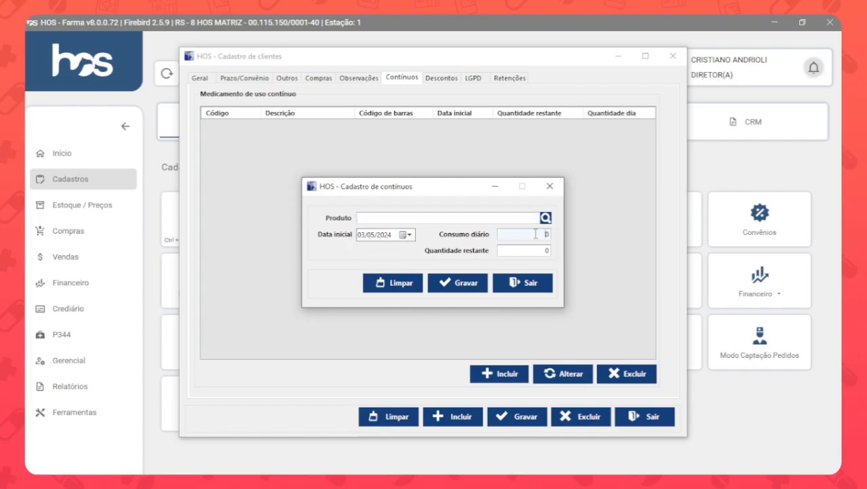
{"action": "left_click_drag", "start_coordinate": [535, 234], "coordinate": [572, 240]}
{"action": "type", "text": "2"}
{"action": "left_click_drag", "start_coordinate": [530, 251], "coordinate": [565, 265]}
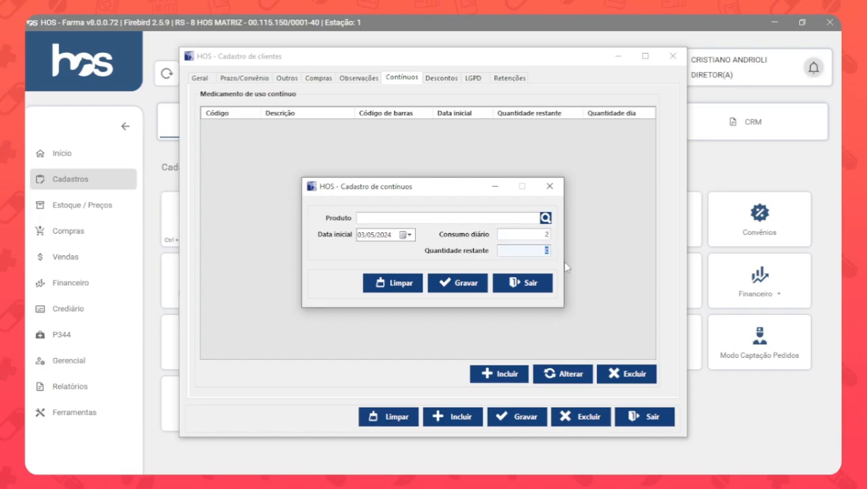
{"action": "type", "text": "30"}
{"action": "left_click", "coordinate": [514, 284]}
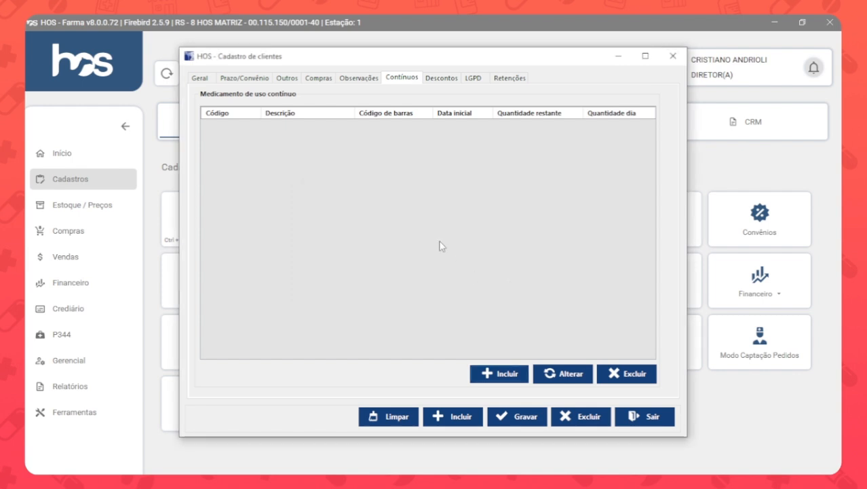
Examine the customer's general Desconto (%) and Dsc. Promoção A Prazo settings, keeping the promotion option at NÃO.
{"action": "left_click", "coordinate": [442, 83]}
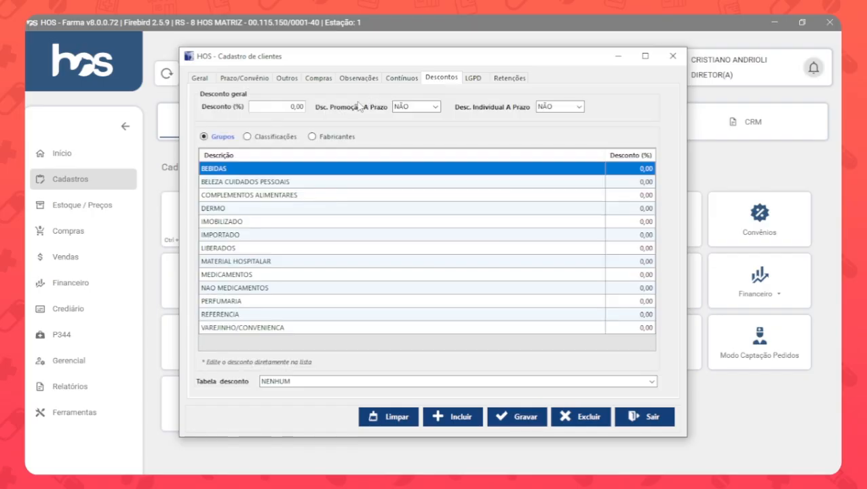
{"action": "left_click", "coordinate": [275, 106]}
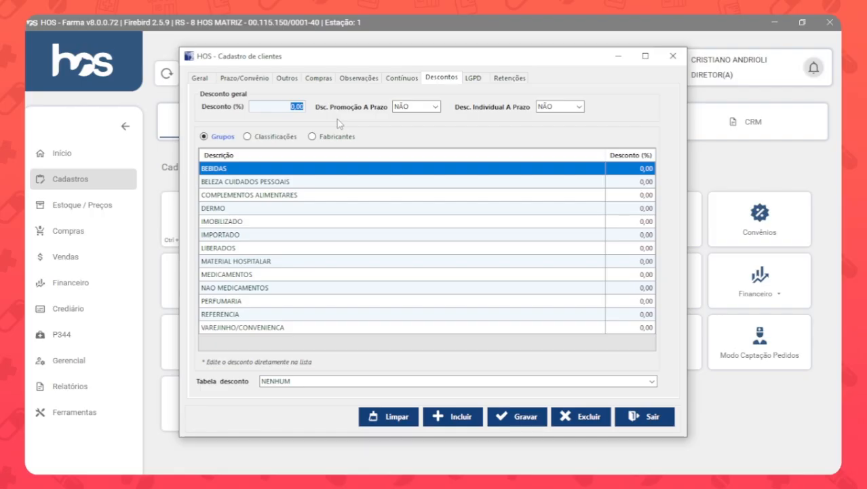
{"action": "type", "text": "5"}
{"action": "left_click", "coordinate": [424, 106]}
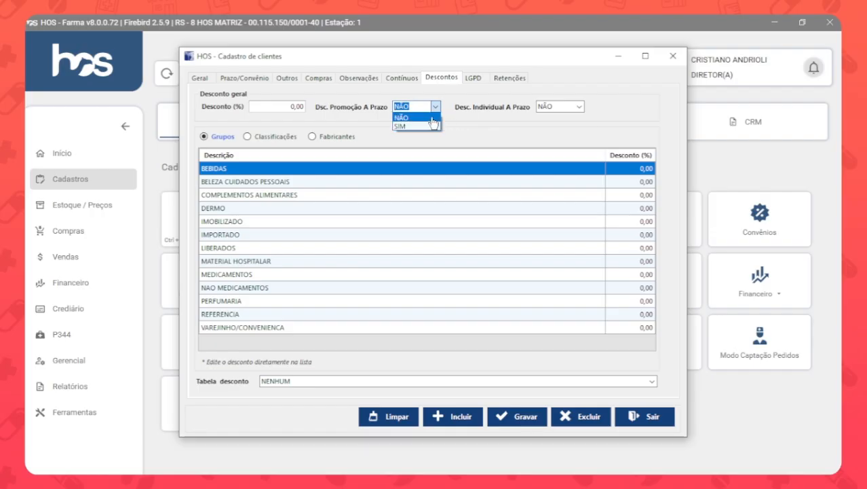
{"action": "left_click", "coordinate": [432, 119]}
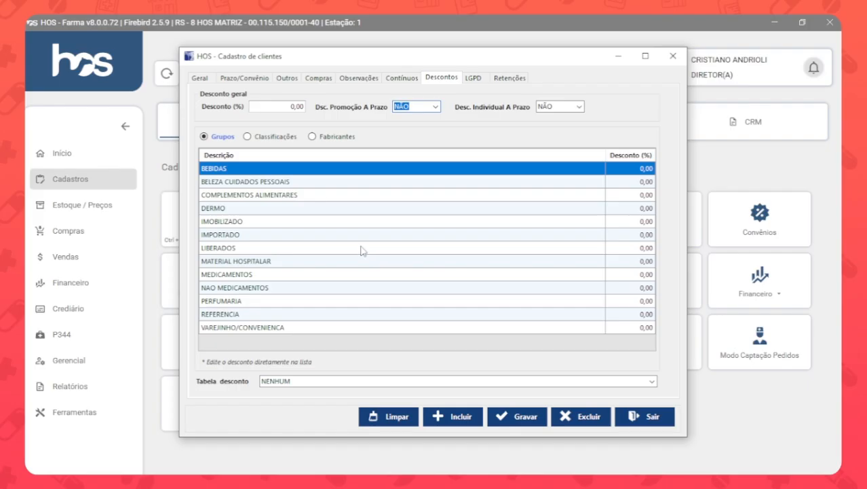
View the customer's discount lists for Classificações and Fabricantes, and return to the Grupos list.
{"action": "left_click", "coordinate": [274, 138]}
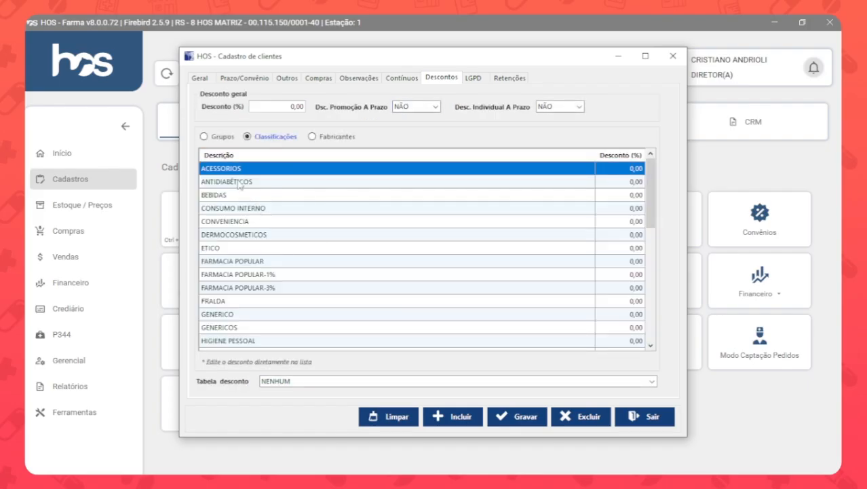
{"action": "left_click", "coordinate": [336, 139]}
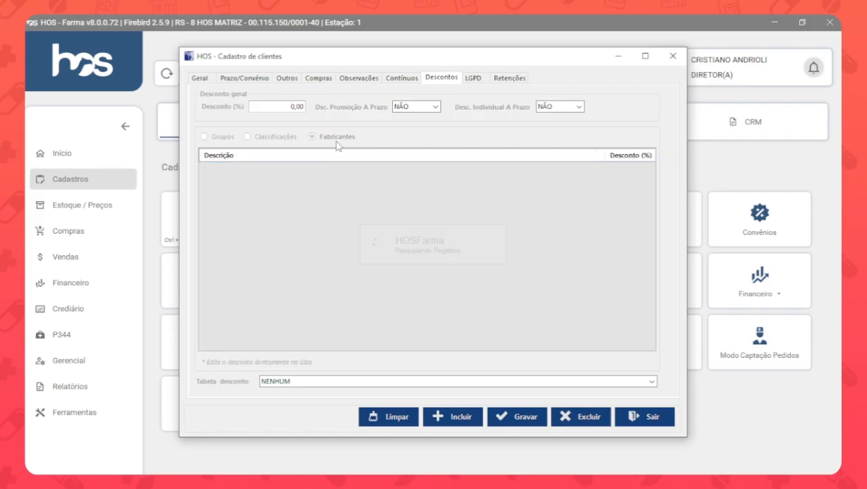
{"action": "left_click", "coordinate": [205, 136]}
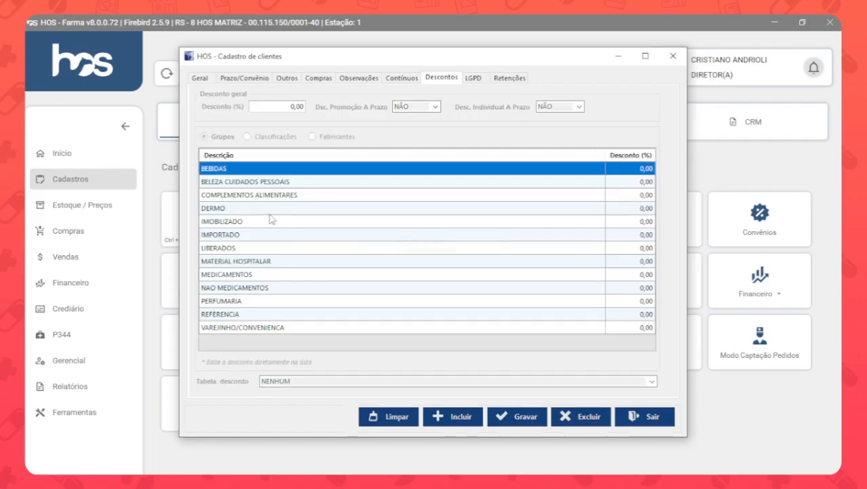
Try a 5% discount on the BELEZA CUIDADOS PESSOAIS group and reset it to 0.
{"action": "left_click", "coordinate": [635, 186]}
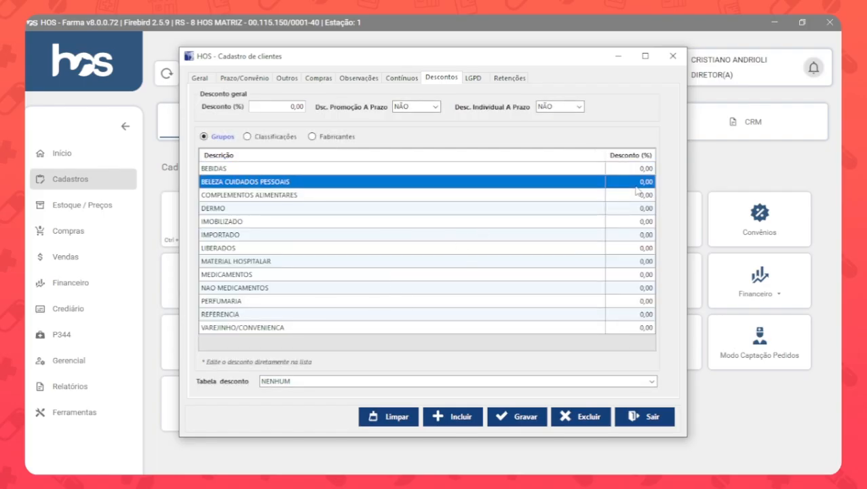
{"action": "left_click", "coordinate": [637, 182]}
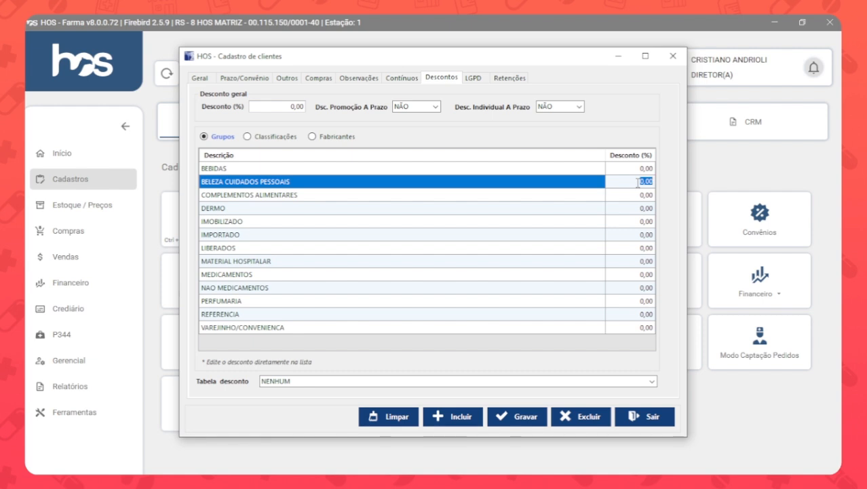
{"action": "type", "text": "5"}
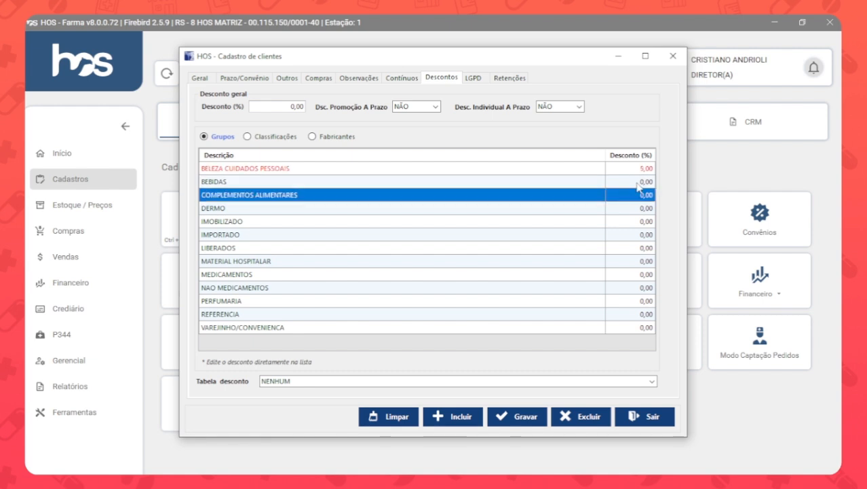
{"action": "left_click", "coordinate": [640, 169]}
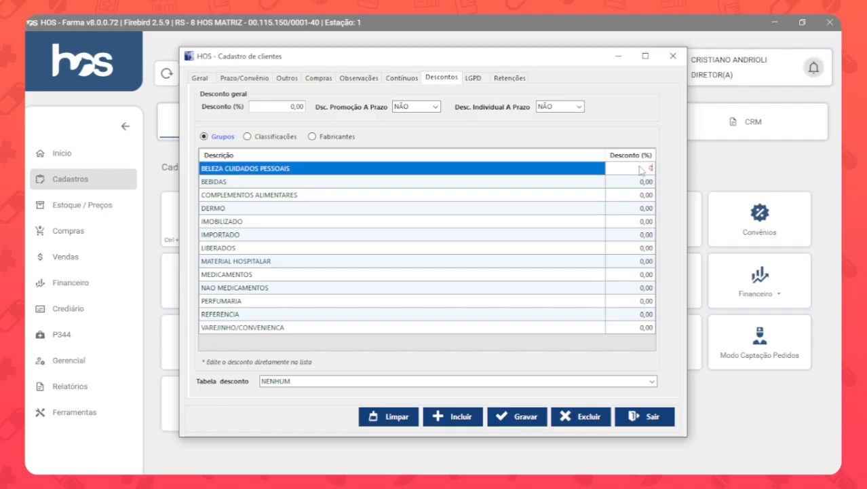
{"action": "key", "text": "Down"}
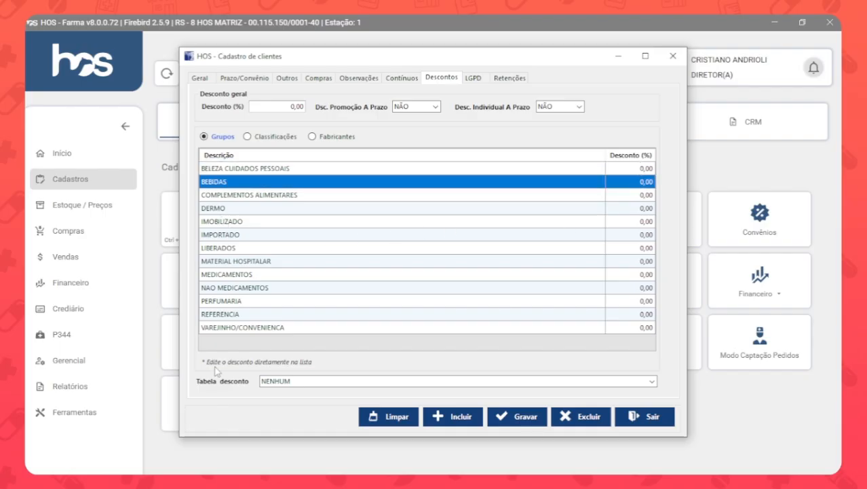
Examine the Tabela desconto options and the customer's LGPD terms and tax retention settings.
{"action": "left_click", "coordinate": [292, 381]}
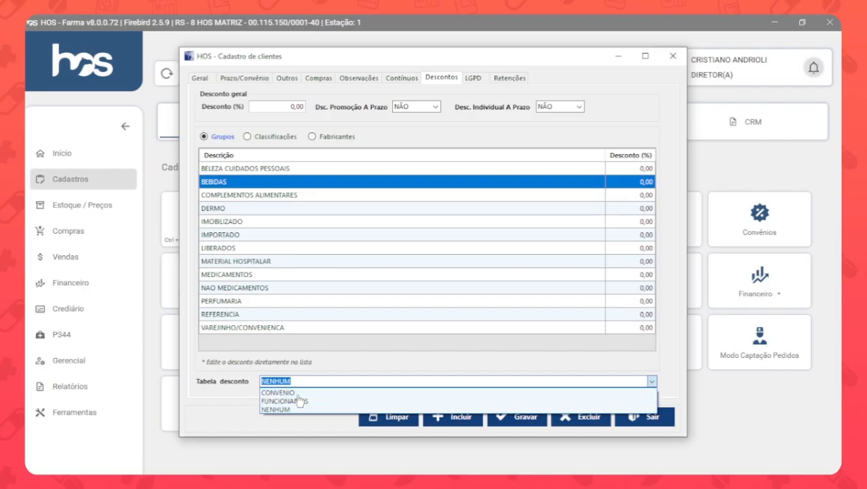
{"action": "left_click", "coordinate": [245, 393]}
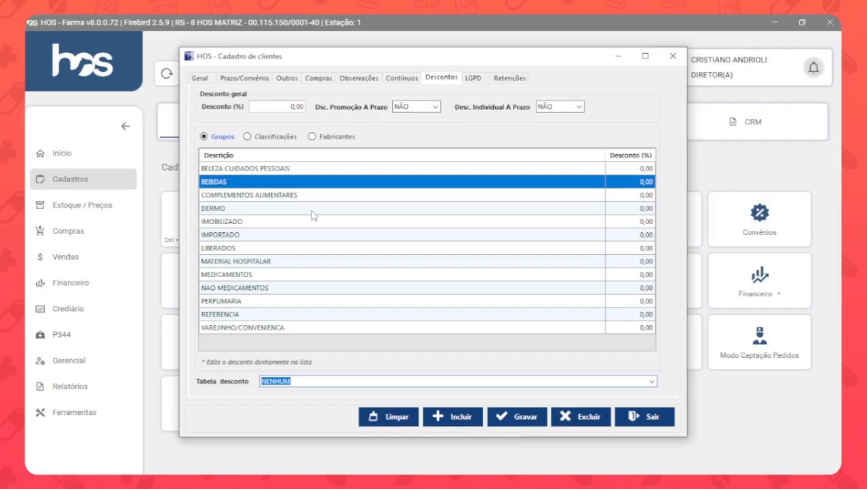
{"action": "left_click", "coordinate": [473, 77]}
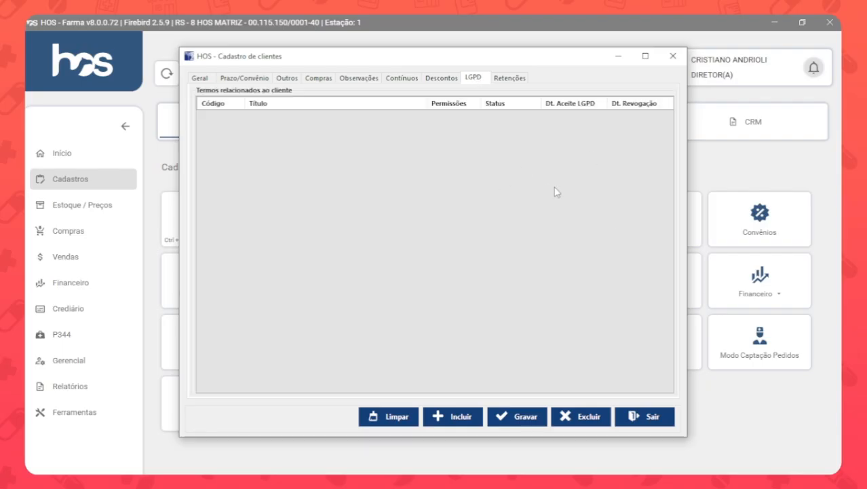
{"action": "left_click", "coordinate": [511, 80]}
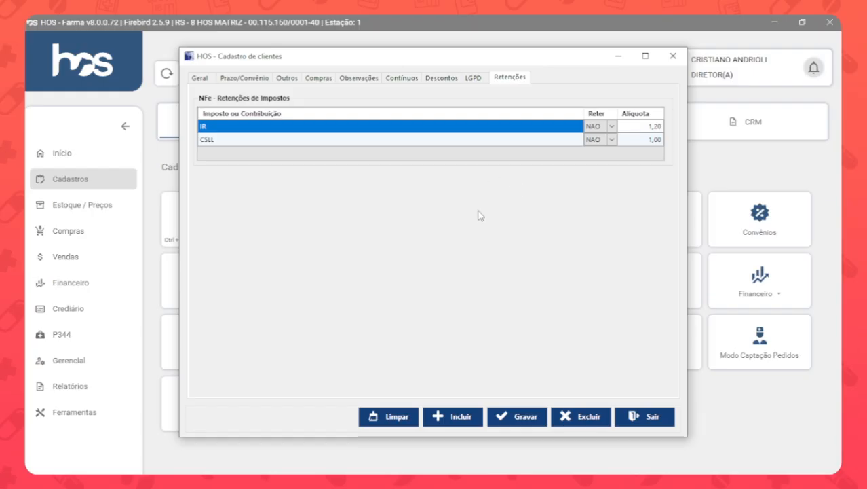
Return to the general customer data and clear the registration form.
{"action": "left_click", "coordinate": [200, 78]}
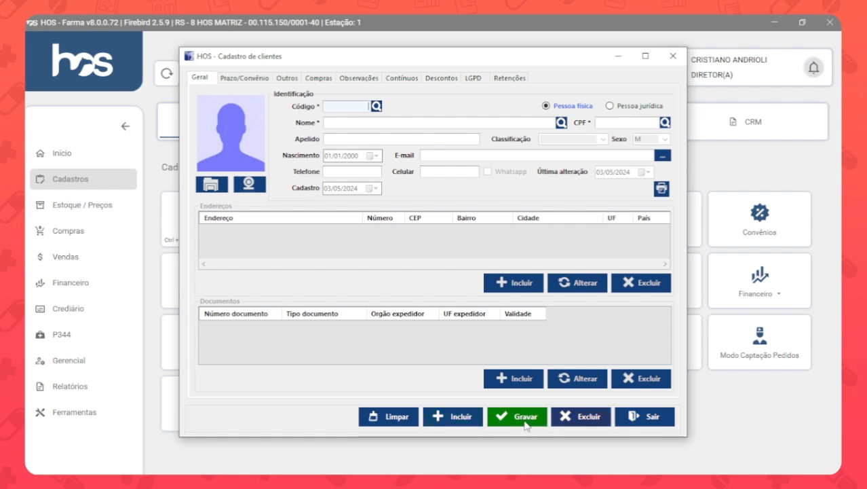
{"action": "left_click", "coordinate": [402, 421]}
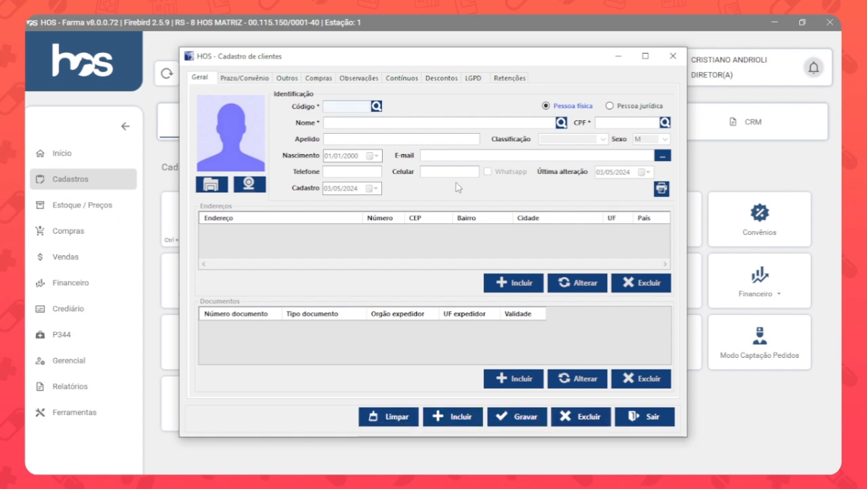
{"action": "left_click", "coordinate": [454, 418]}
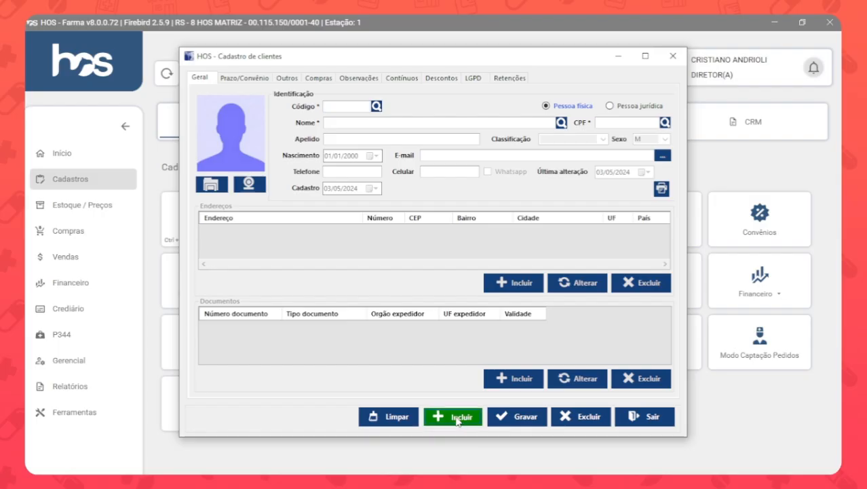
{"action": "left_click", "coordinate": [398, 415]}
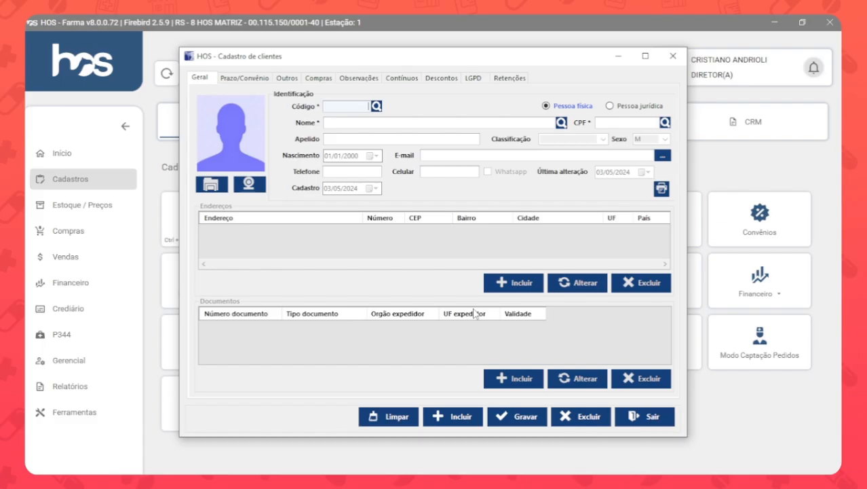
Search the registered customers by the name CLIENTE, browse the result list and close it.
{"action": "left_click", "coordinate": [482, 122]}
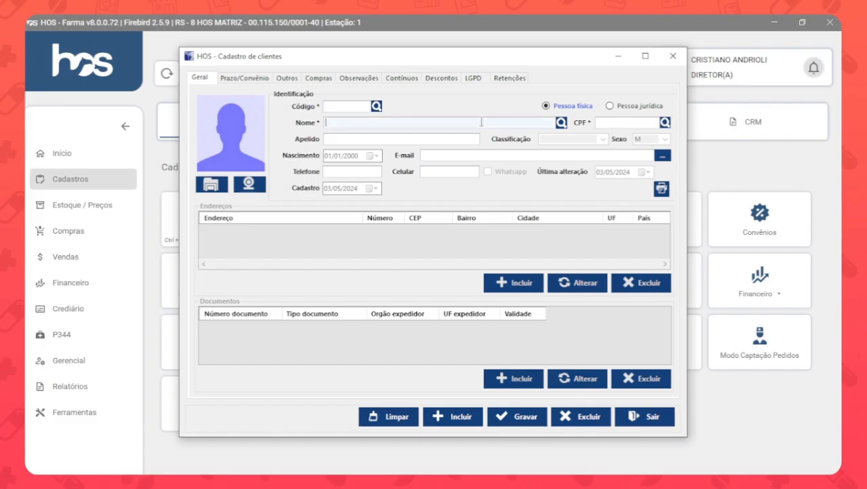
{"action": "type", "text": "CLIENTE"}
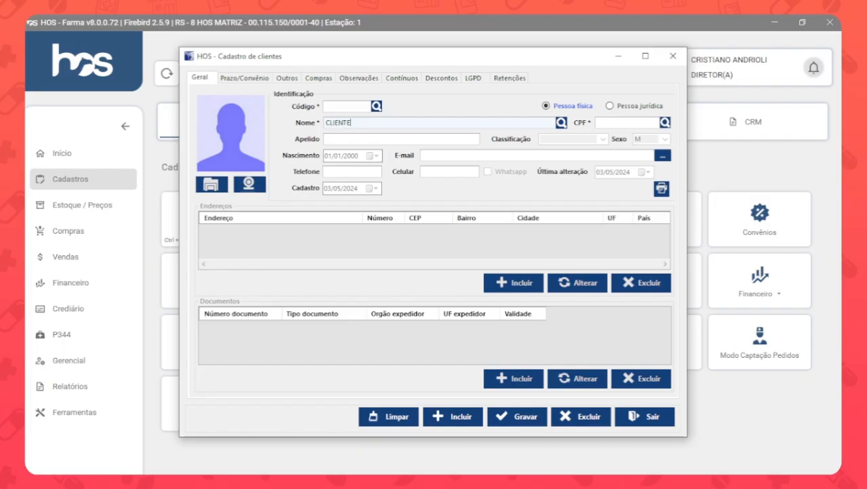
{"action": "key", "text": "Tab"}
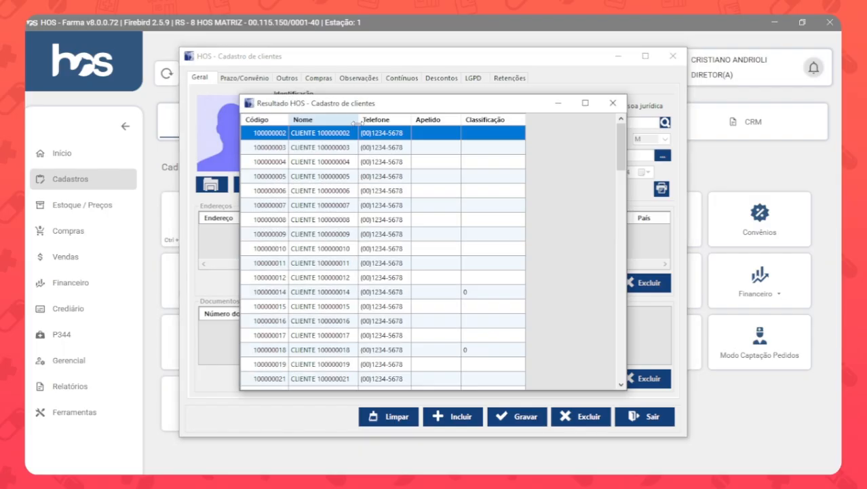
{"action": "key", "text": "Down"}
{"action": "key", "text": "Down"}
{"action": "key", "text": "Down"}
{"action": "key", "text": "Down"}
{"action": "key", "text": "Down"}
{"action": "key", "text": "Down"}
{"action": "key", "text": "Down"}
{"action": "key", "text": "Down"}
{"action": "key", "text": "Down"}
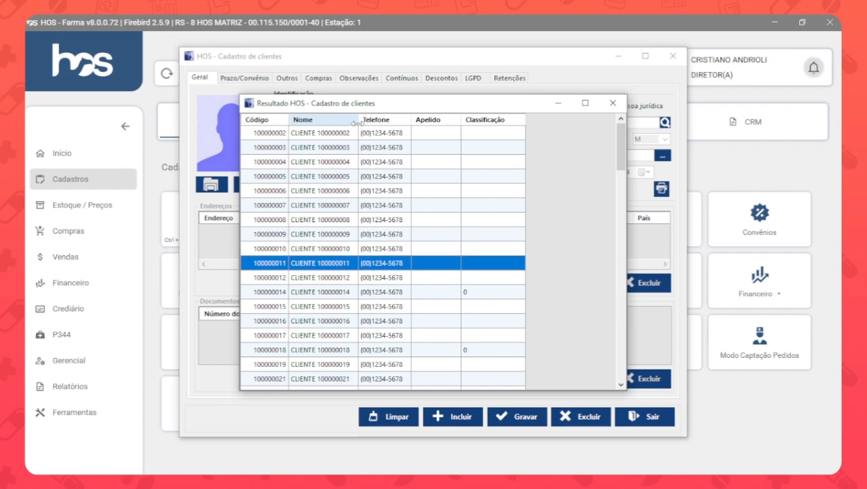
{"action": "key", "text": "Escape"}
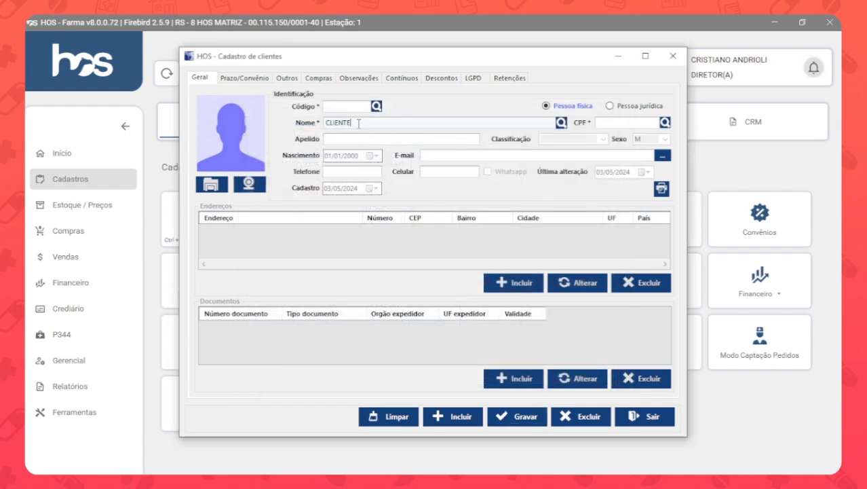
Load the CLIENTE TESTE record by name and add 123 to its Nome.
{"action": "type", "text": "TESTE"}
{"action": "key", "text": "Return"}
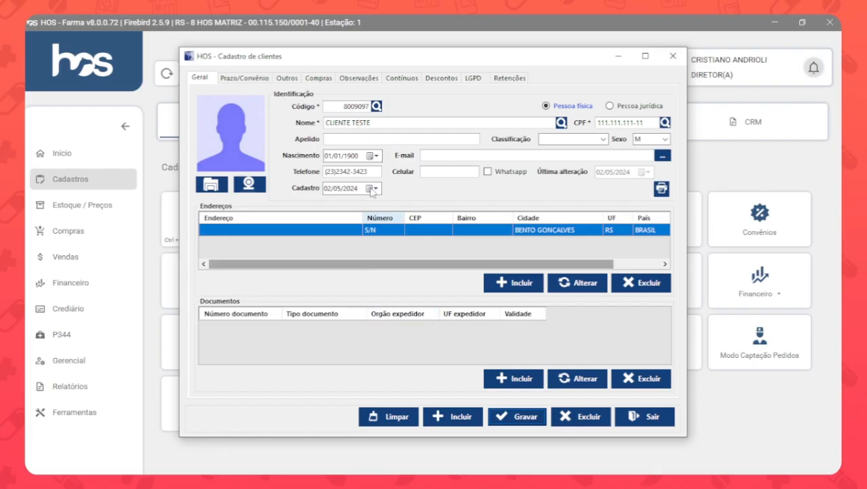
{"action": "left_click", "coordinate": [386, 125]}
{"action": "type", "text": "123"}
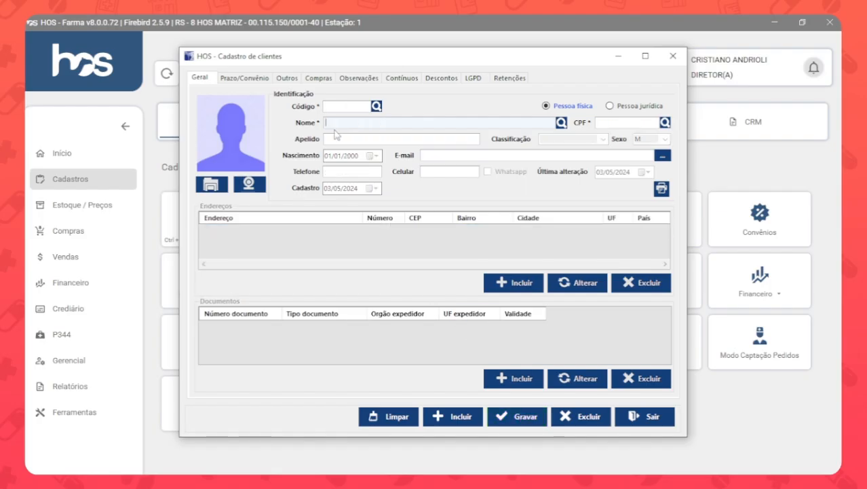
Search the registered customers by Nome using CLIENTE, browse through the result list and close it without choosing a record.
{"action": "type", "text": "CLIENTE"}
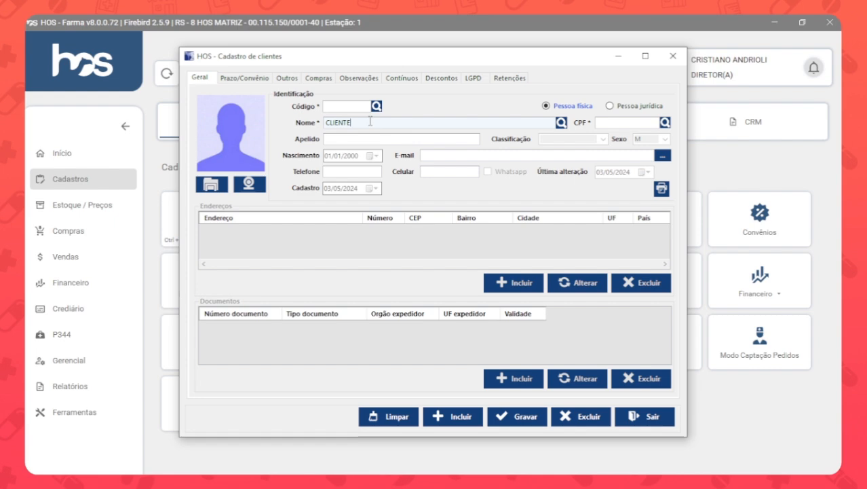
{"action": "key", "text": "Tab"}
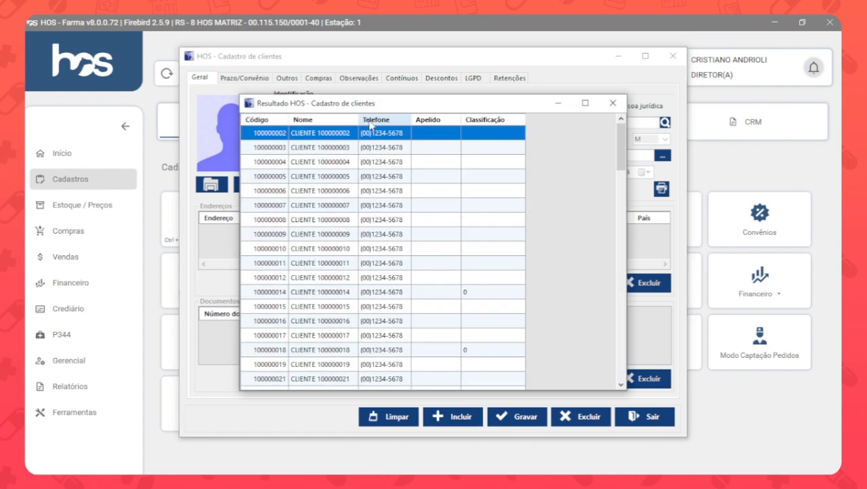
{"action": "scroll", "coordinate": [367, 305], "scroll_direction": "down", "scroll_amount": 5}
{"action": "scroll", "coordinate": [359, 314], "scroll_direction": "down", "scroll_amount": 10}
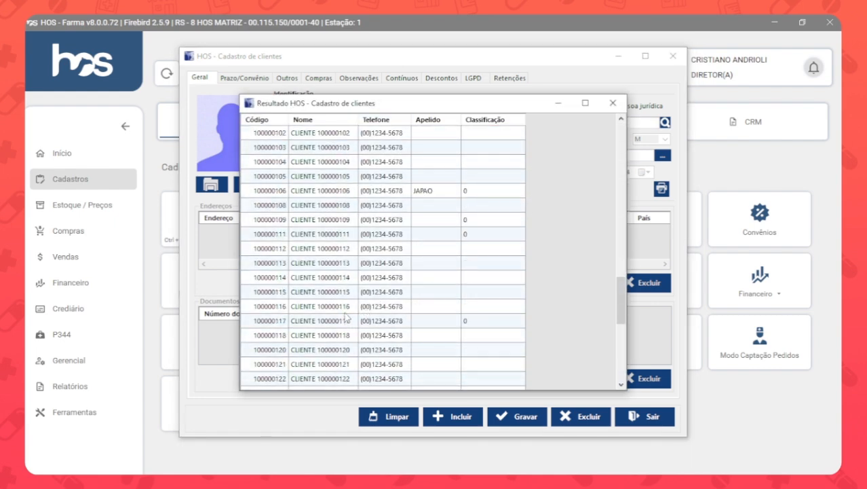
{"action": "key", "text": "Escape"}
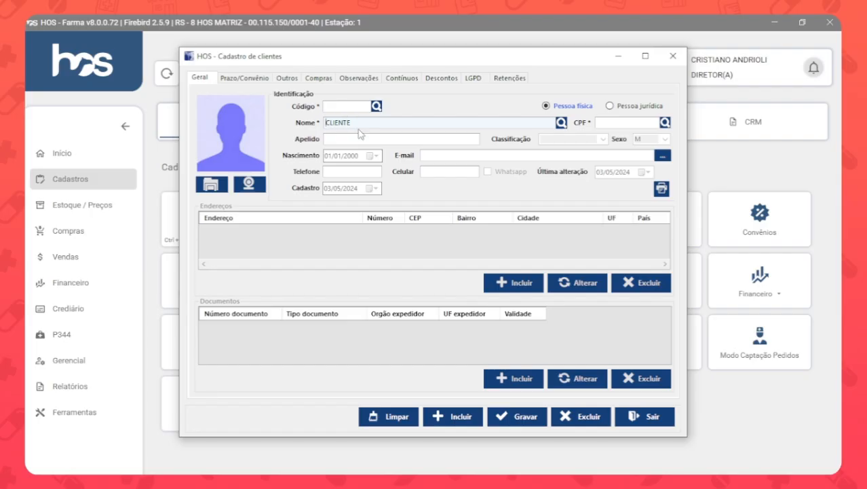
Search the customers by Nome using two partial surnames with a % wildcard before, between and after them, and dismiss the resulting message.
{"action": "type", "text": "%"}
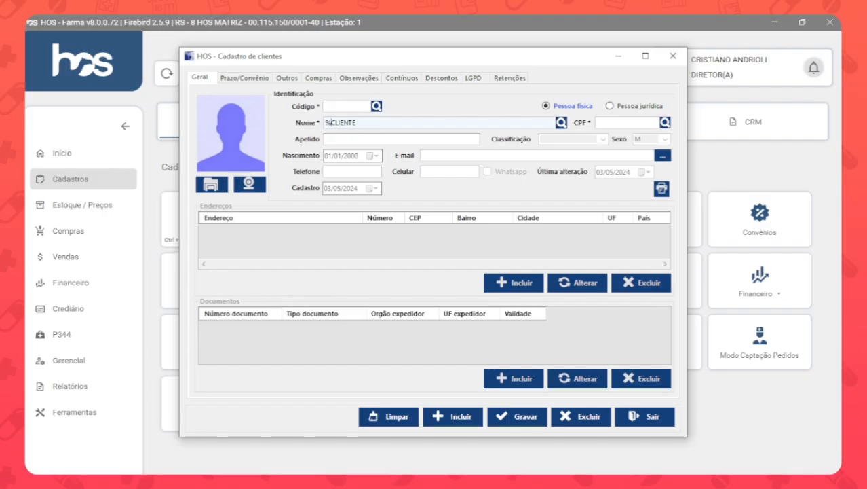
{"action": "left_click", "coordinate": [374, 121]}
{"action": "type", "text": "%"}
{"action": "key", "text": "shift+Left"}
{"action": "key", "text": "shift+Left"}
{"action": "key", "text": "shift+Left"}
{"action": "key", "text": "shift+Left"}
{"action": "key", "text": "shift+Left"}
{"action": "key", "text": "shift+Left"}
{"action": "key", "text": "shift+Left"}
{"action": "type", "text": "ARAUJO"}
{"action": "type", "text": "SILVA%"}
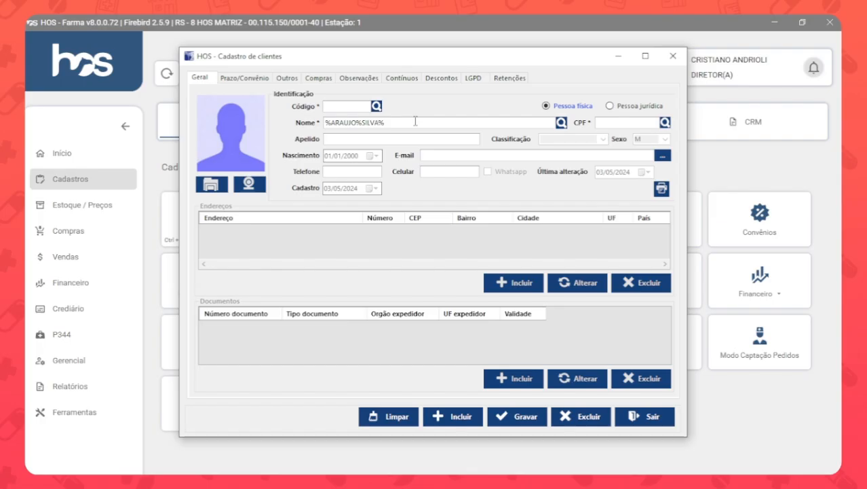
{"action": "key", "text": "Return"}
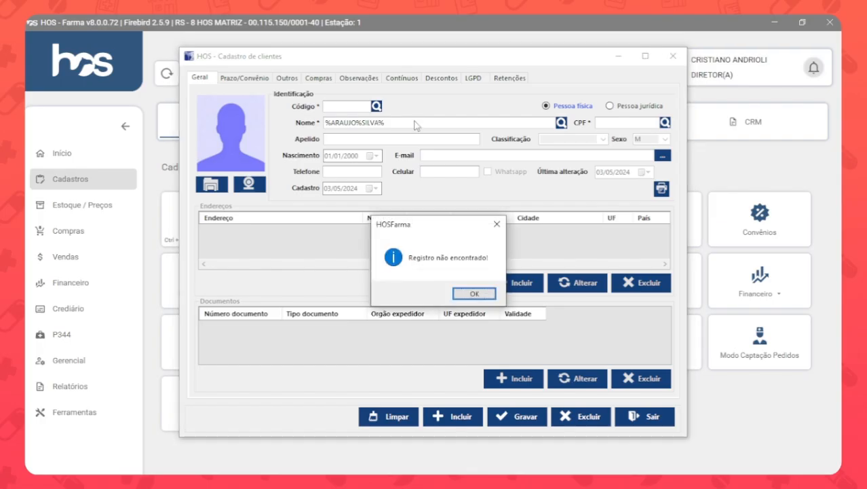
{"action": "key", "text": "Return"}
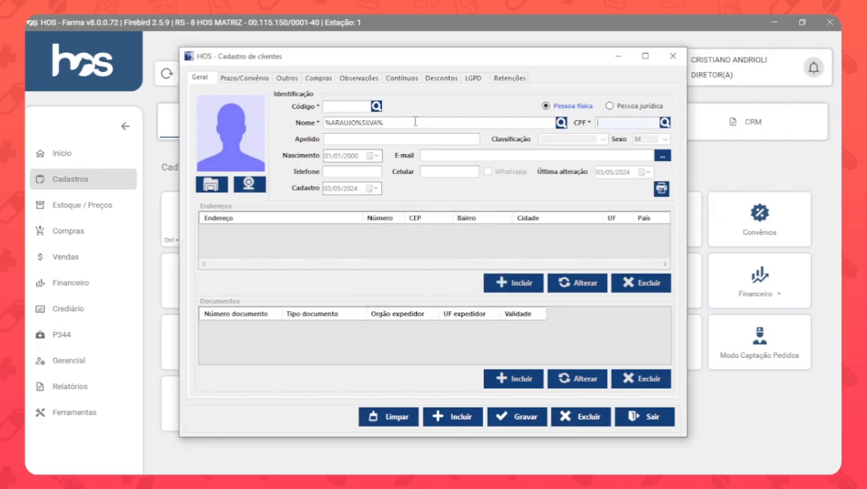
Clear the Nome field and load the CLIENTE TESTE record by searching with the customer's CPF number.
{"action": "left_click", "coordinate": [416, 121]}
{"action": "key", "text": "ctrl+a"}
{"action": "key", "text": "BackSpace"}
{"action": "left_click", "coordinate": [604, 123]}
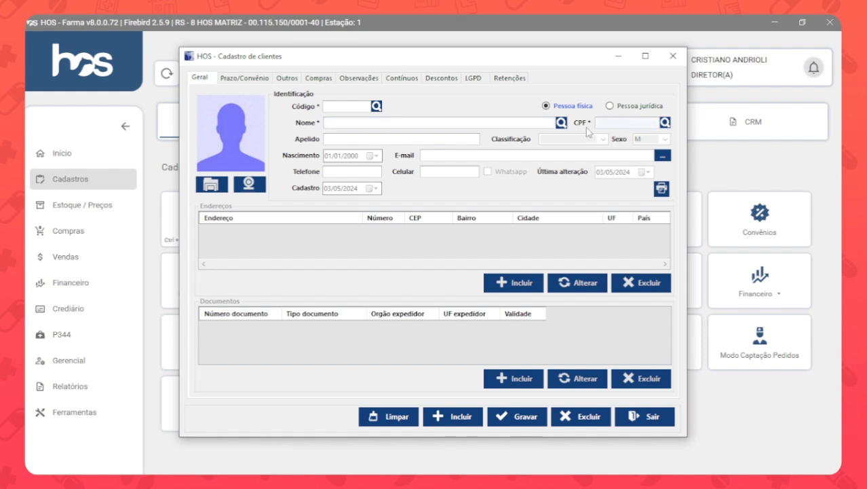
{"action": "type", "text": "11111111111-11"}
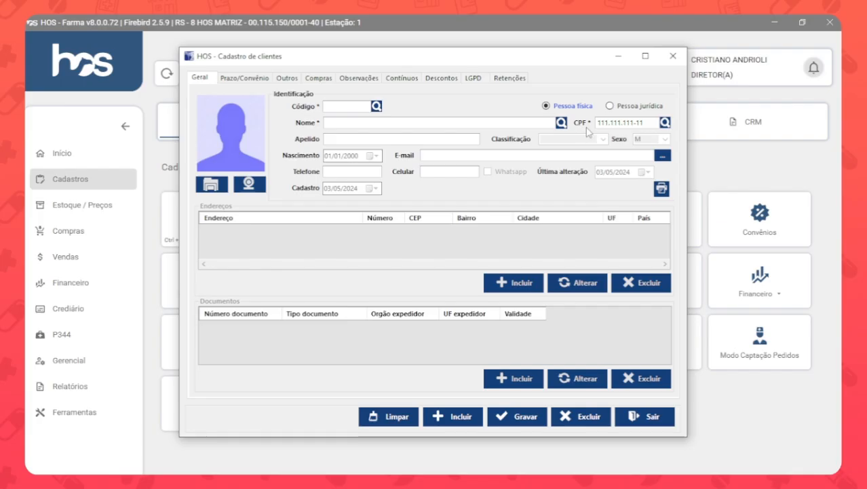
{"action": "key", "text": "Return"}
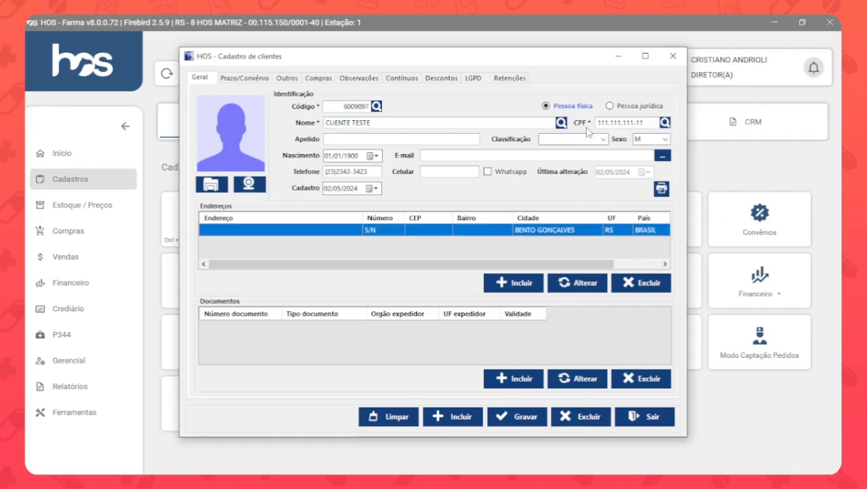